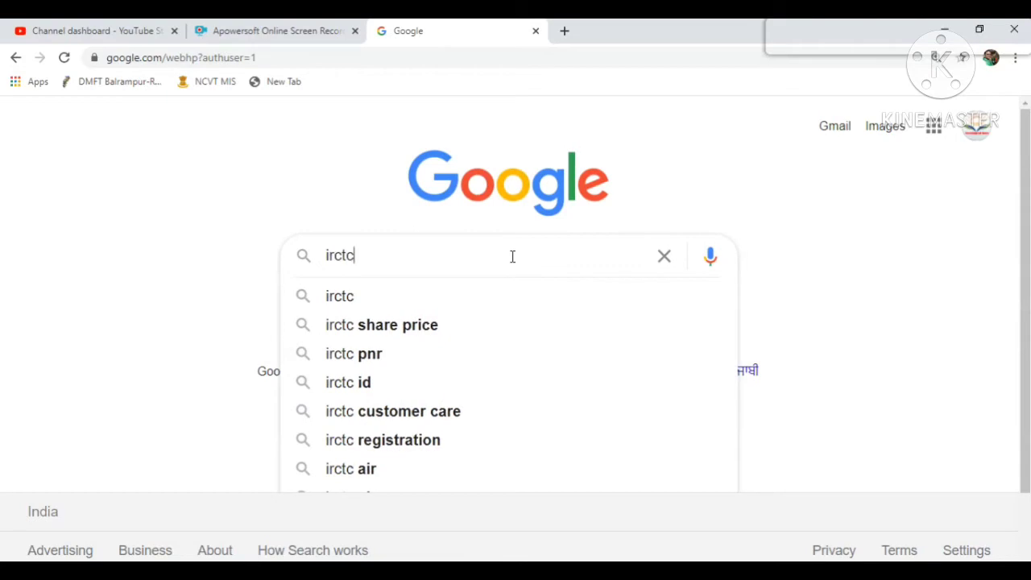
Step: Search Google for irctc and open the Individual Registration page from the results
key("Return")
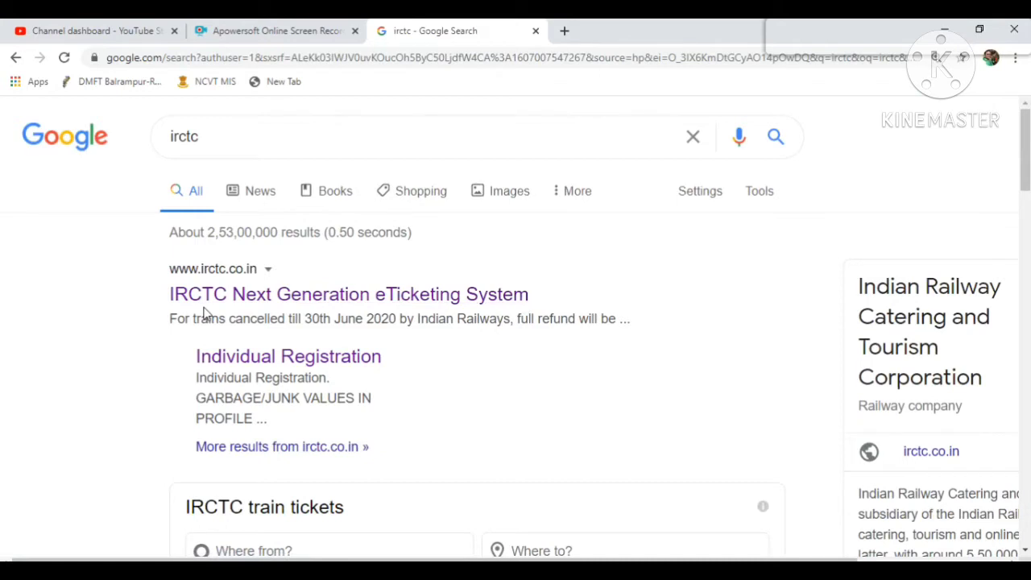
left_click(276, 295)
scroll(274, 295, "down", 1)
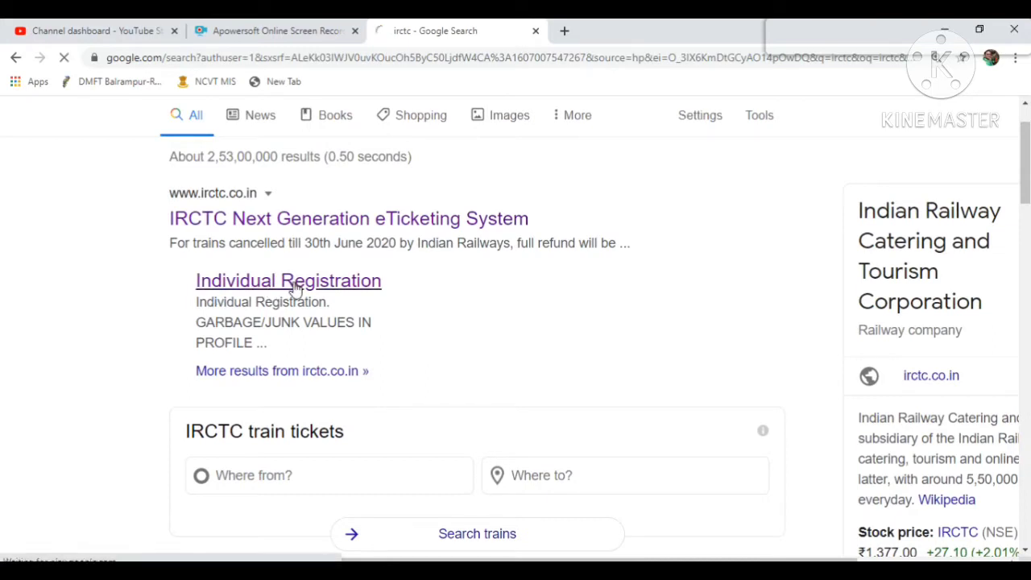
left_click(294, 288)
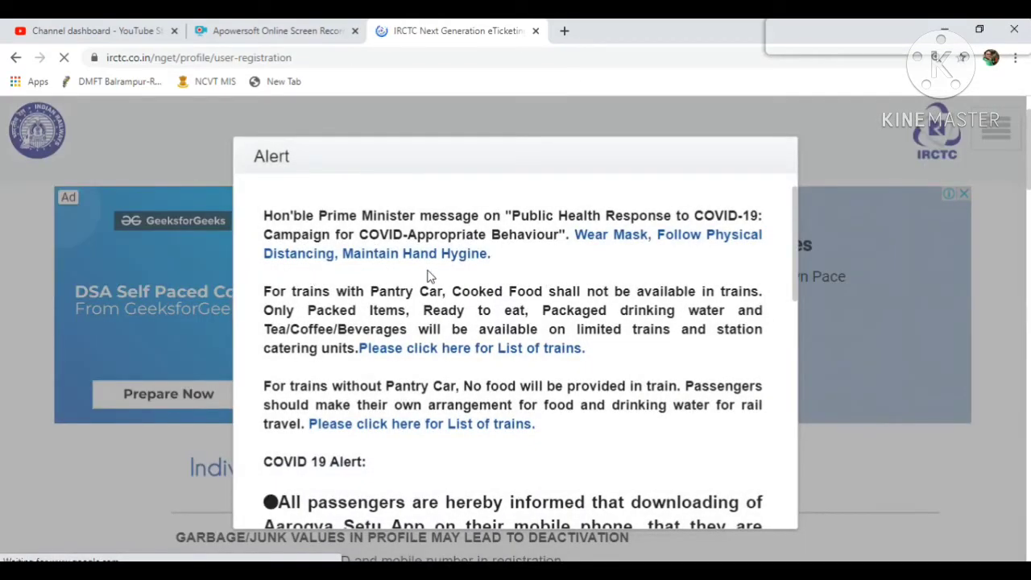
Step: Read through the COVID-19 travel alert to its end and dismiss it
scroll(427, 277, "down", 5)
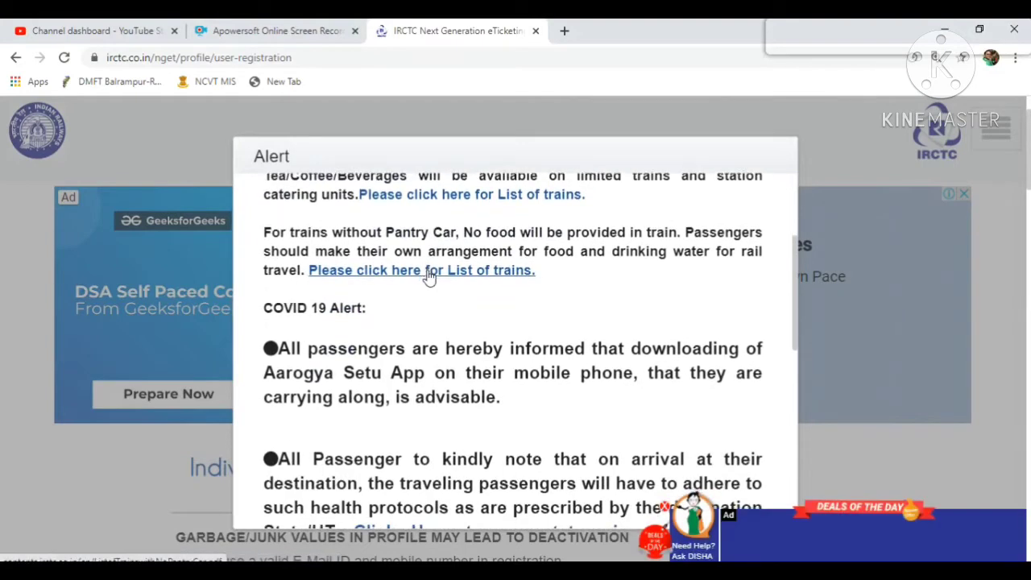
scroll(428, 276, "down", 8)
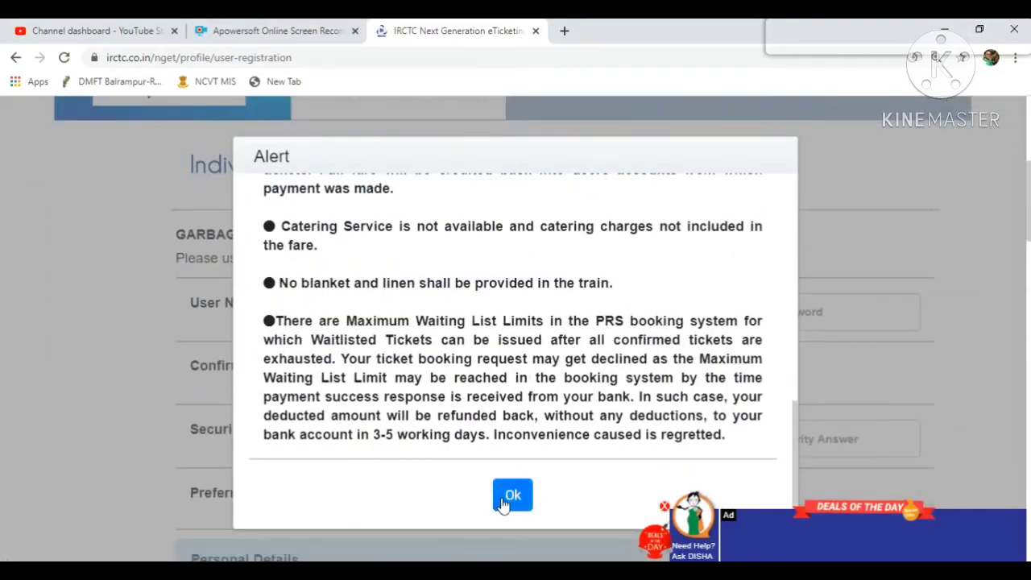
left_click(512, 496)
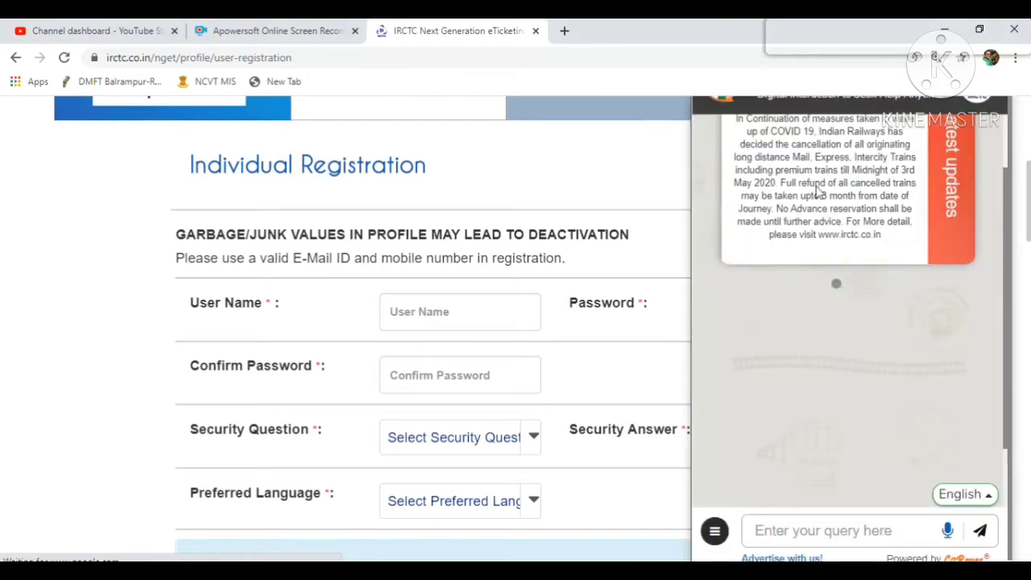
Step: Examine the account, personal details and residential address fields of the Individual Registration form
scroll(953, 139, "up", 4)
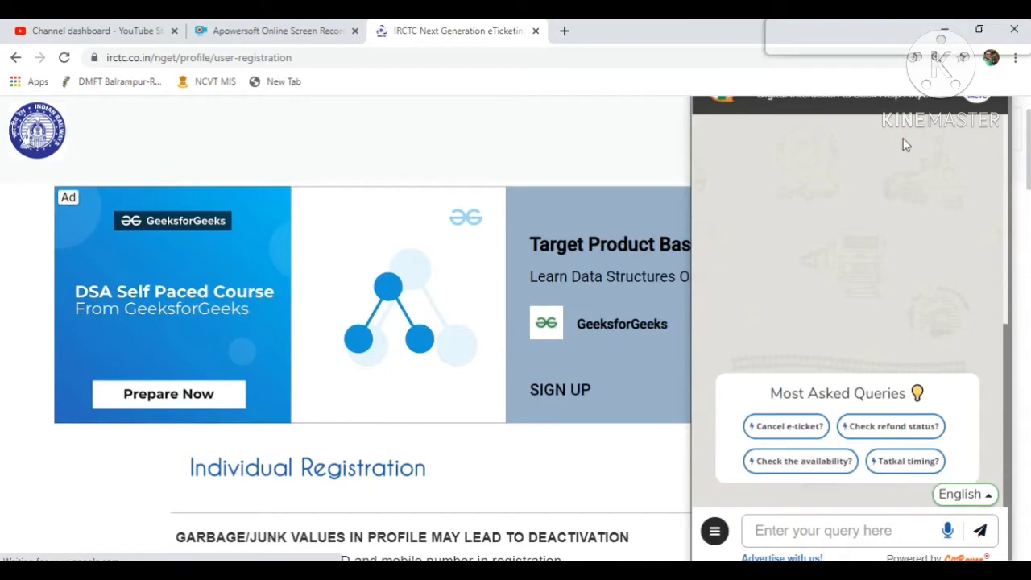
scroll(804, 475, "down", 3)
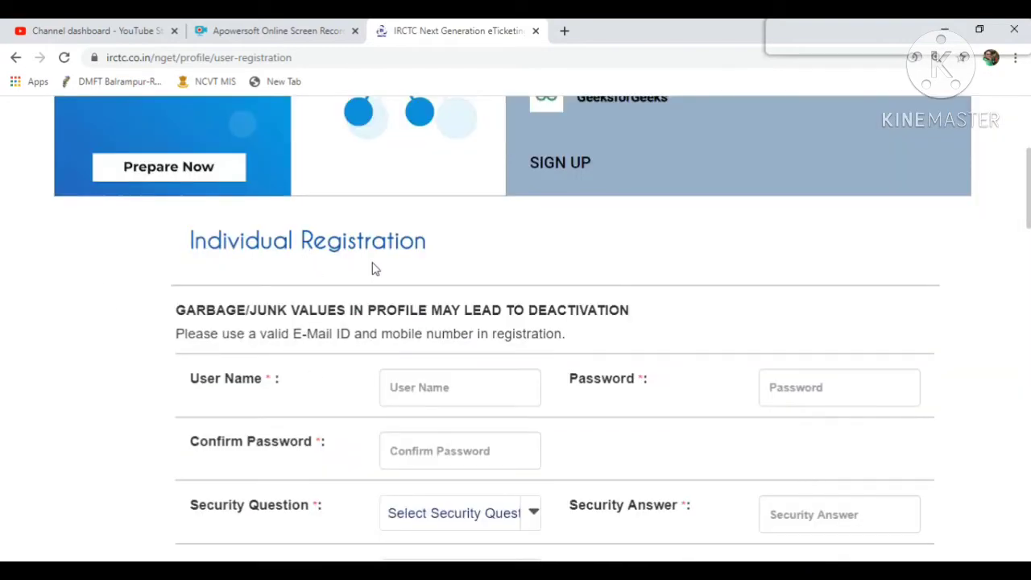
scroll(375, 269, "down", 1)
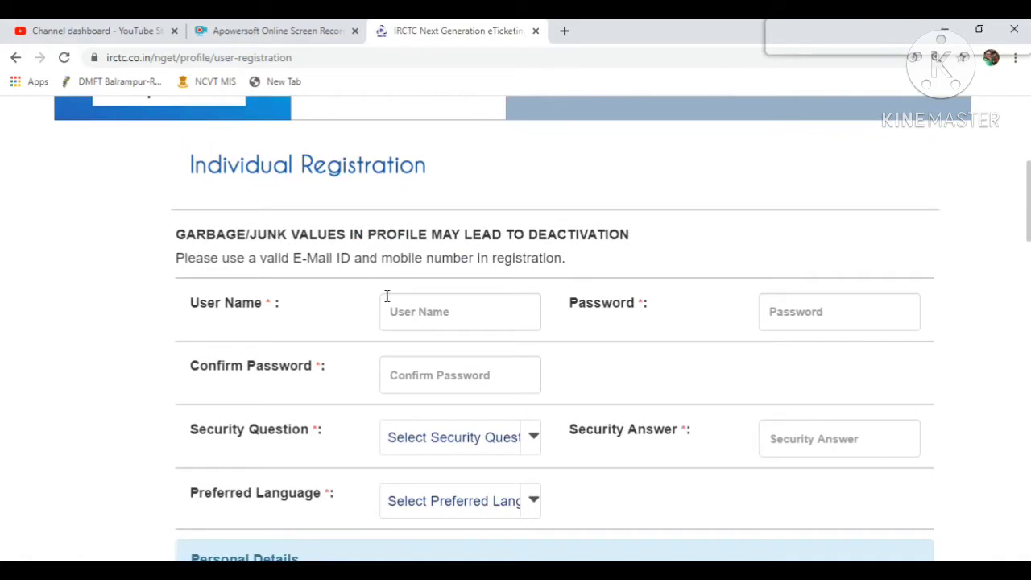
scroll(398, 307, "down", 2)
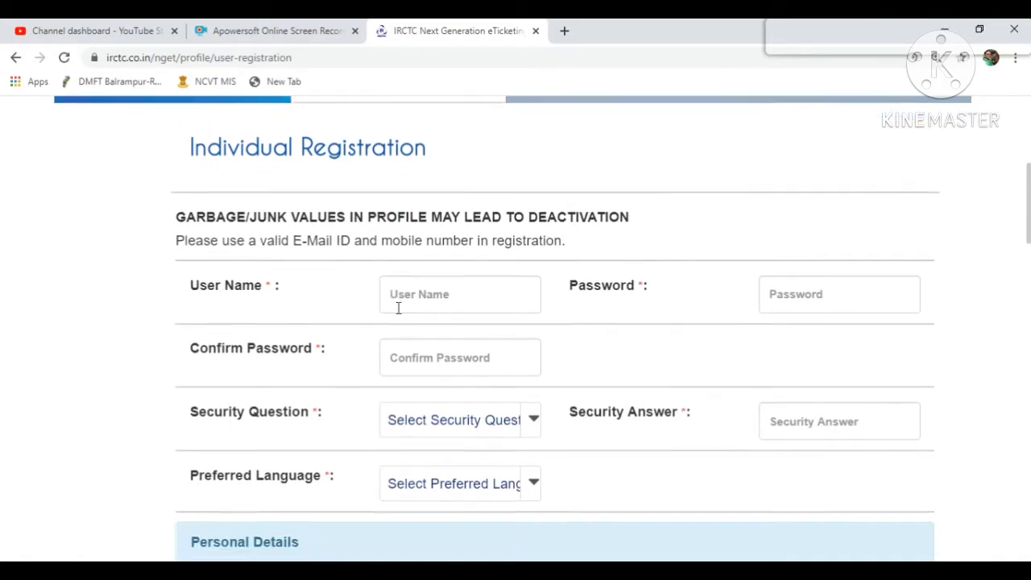
scroll(398, 308, "down", 6)
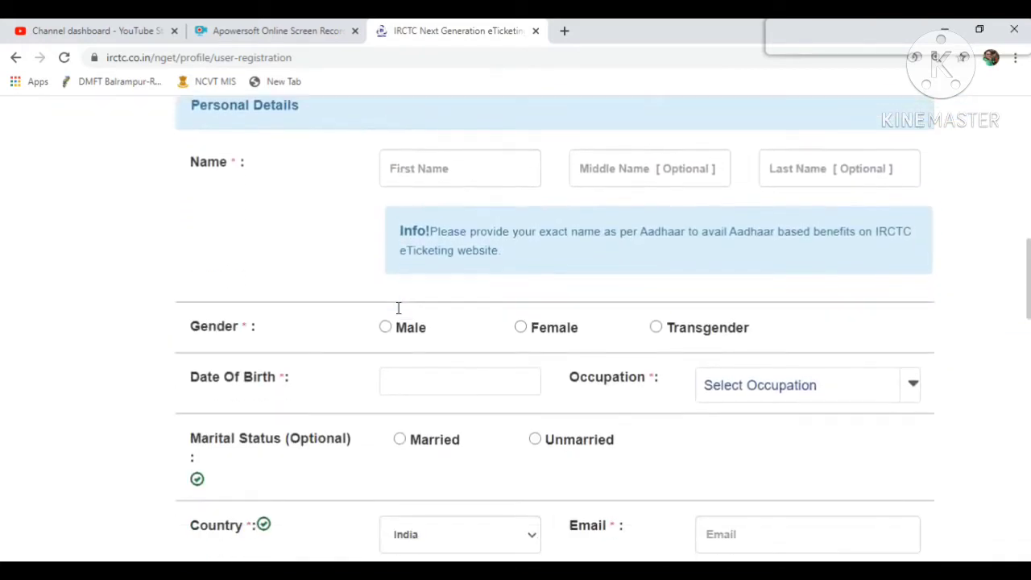
scroll(398, 313, "down", 3)
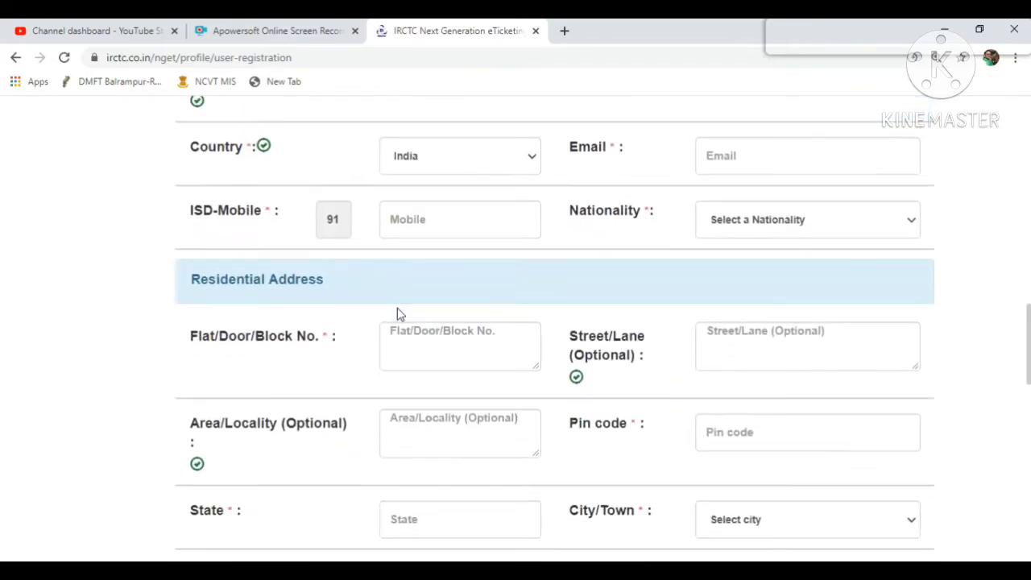
scroll(398, 312, "down", 3)
scroll(398, 308, "down", 2)
scroll(398, 308, "up", 14)
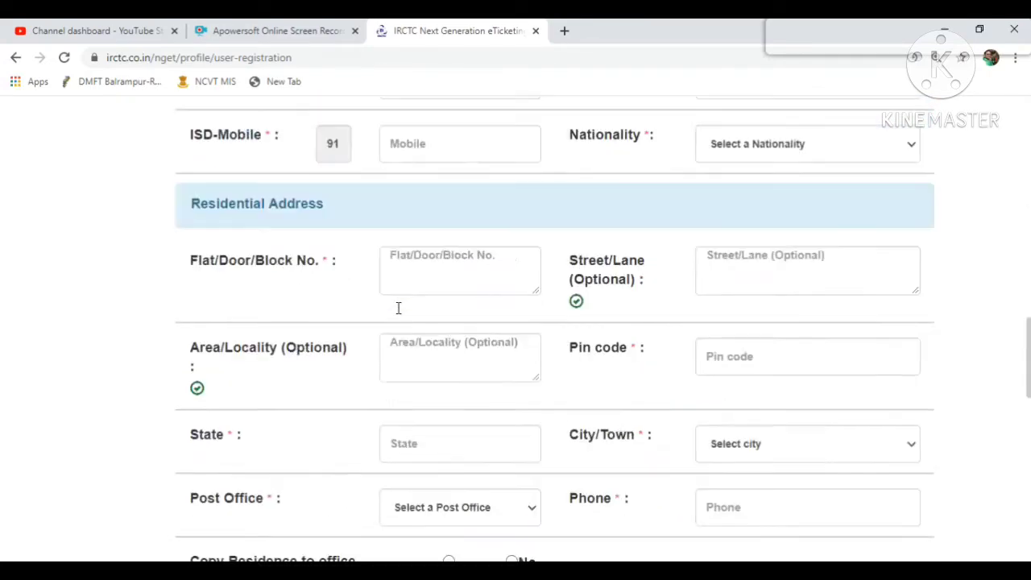
scroll(398, 307, "up", 5)
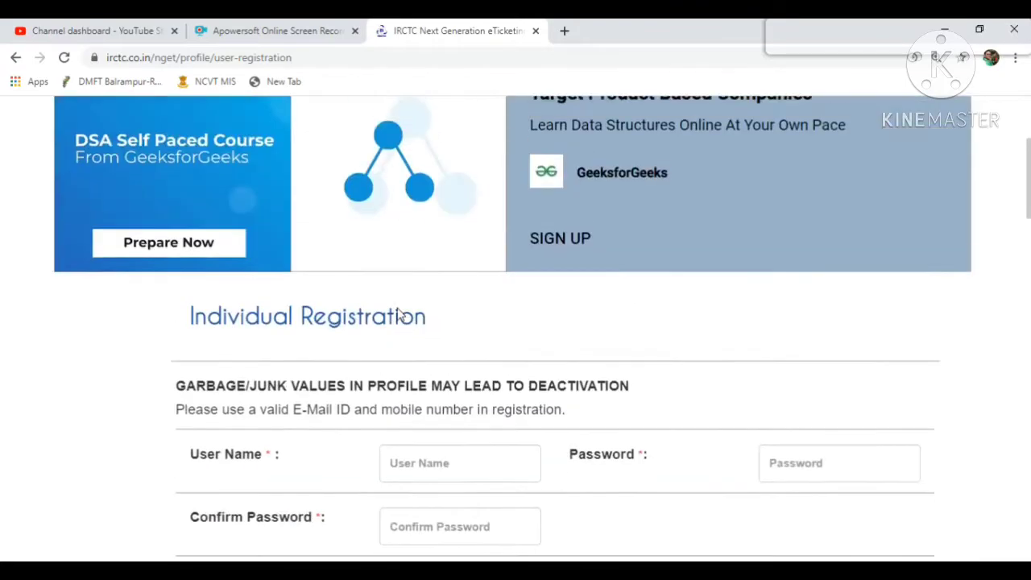
Step: Fill in the user name, the account password and the password confirmation in the registration form
scroll(398, 314, "down", 2)
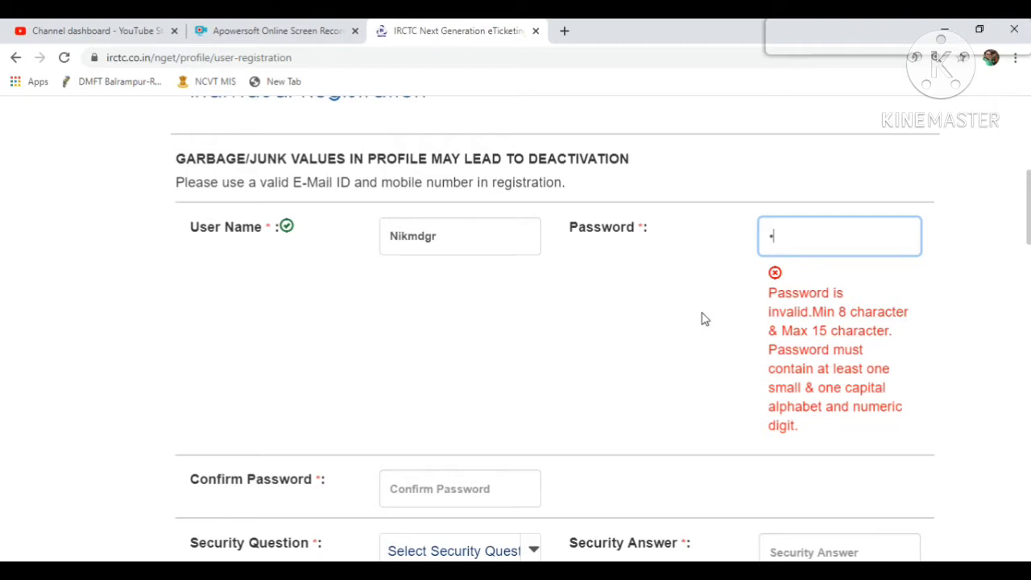
scroll(701, 319, "down", 1)
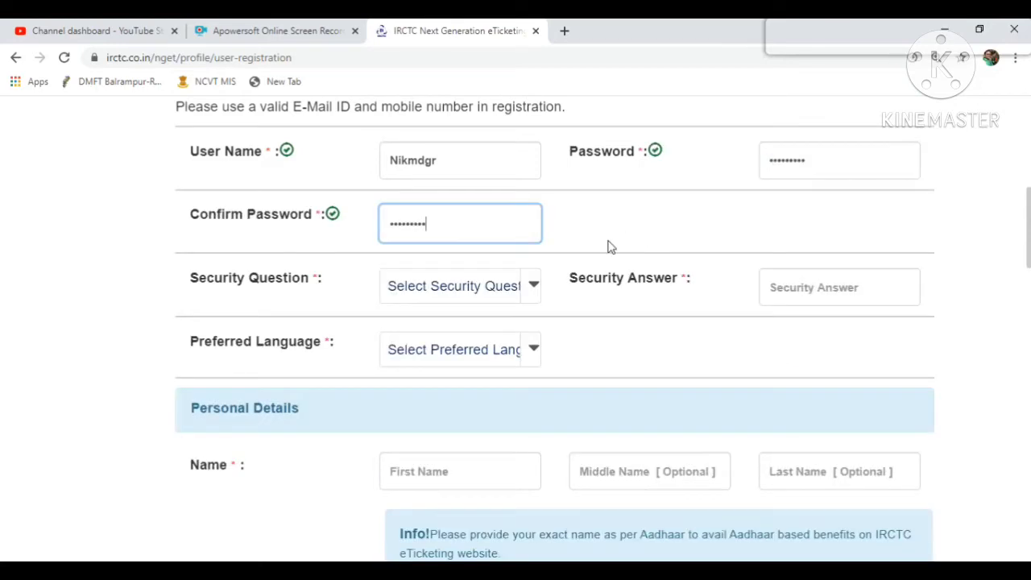
scroll(596, 192, "down", 1)
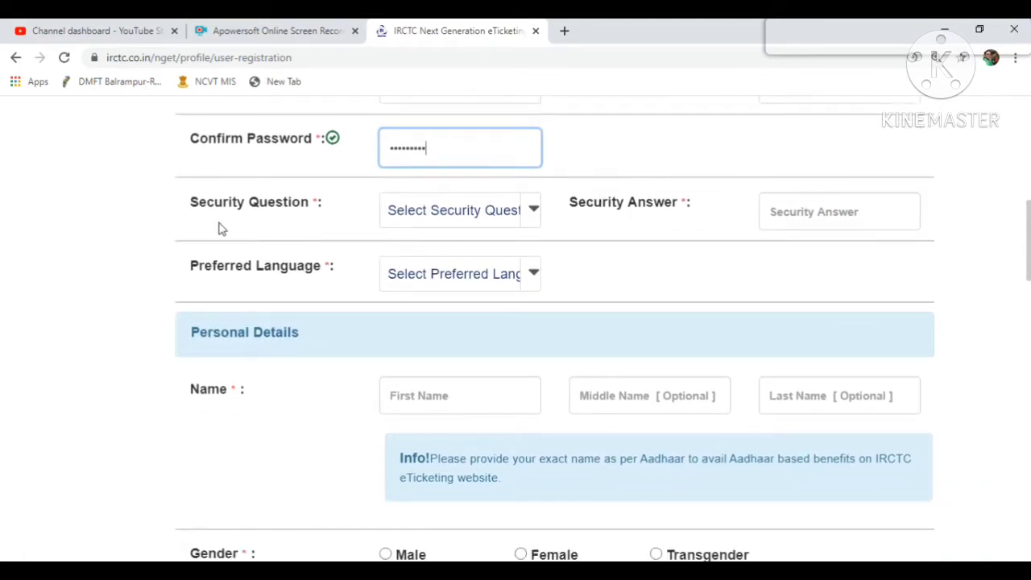
Step: Look through the available security questions and preferred languages without selecting any of them
left_click(538, 214)
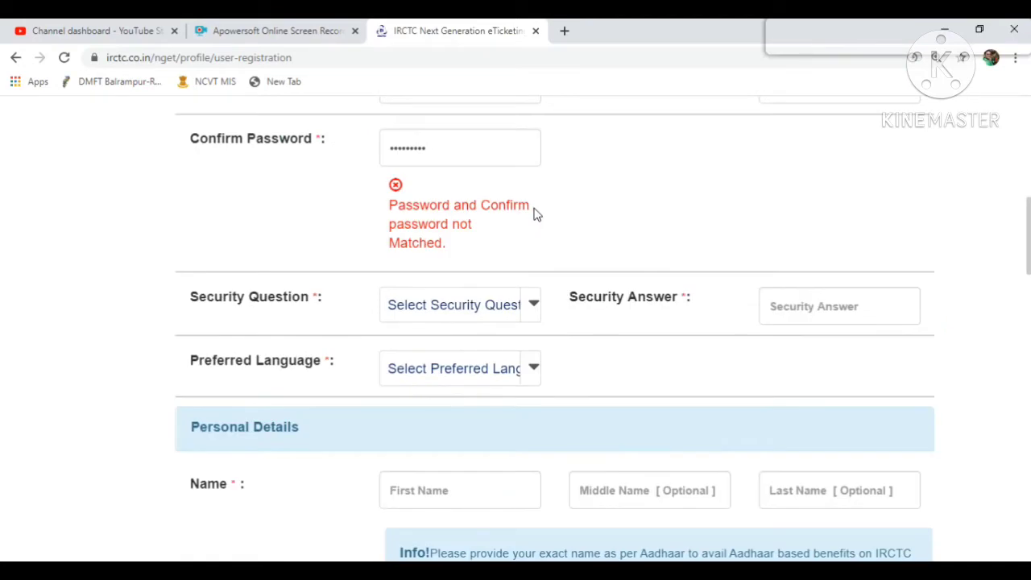
left_click(532, 310)
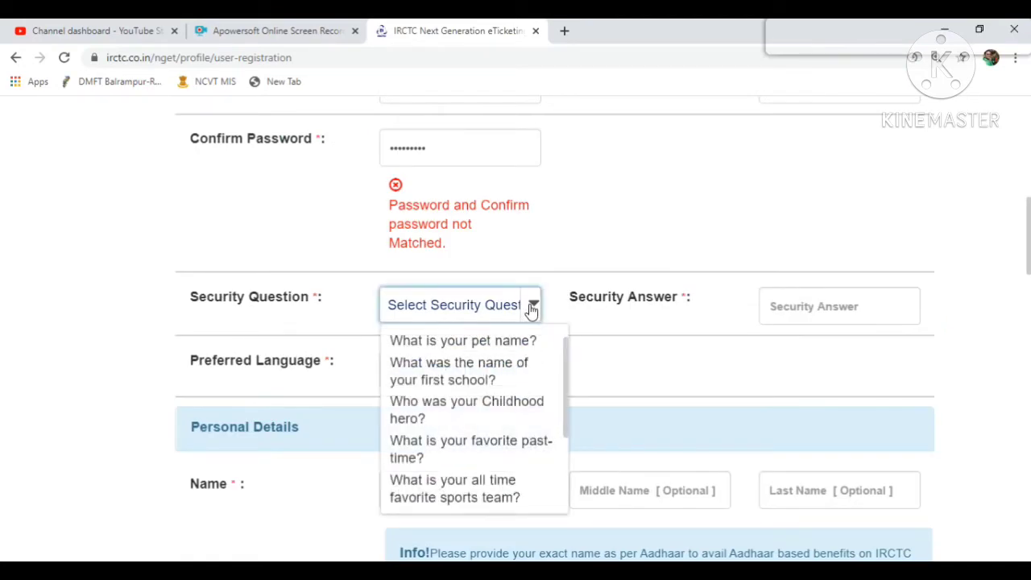
scroll(564, 240, "down", 2)
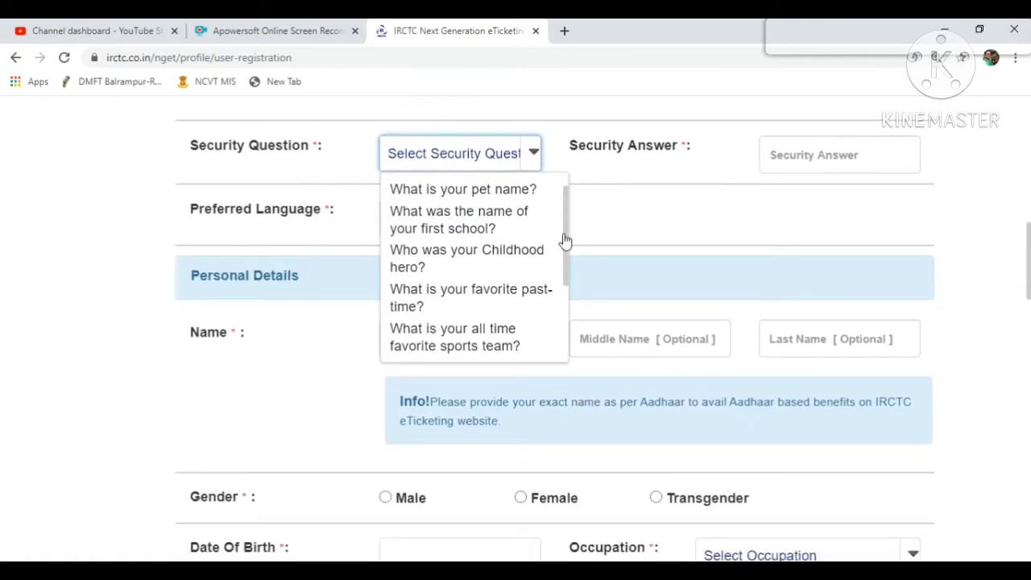
scroll(564, 240, "down", 1)
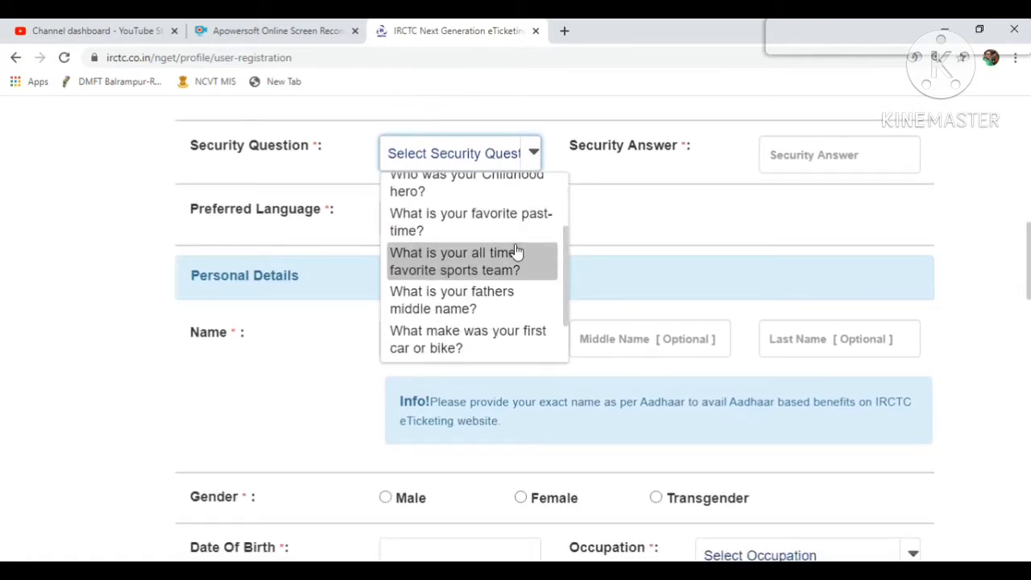
scroll(516, 253, "up", 3)
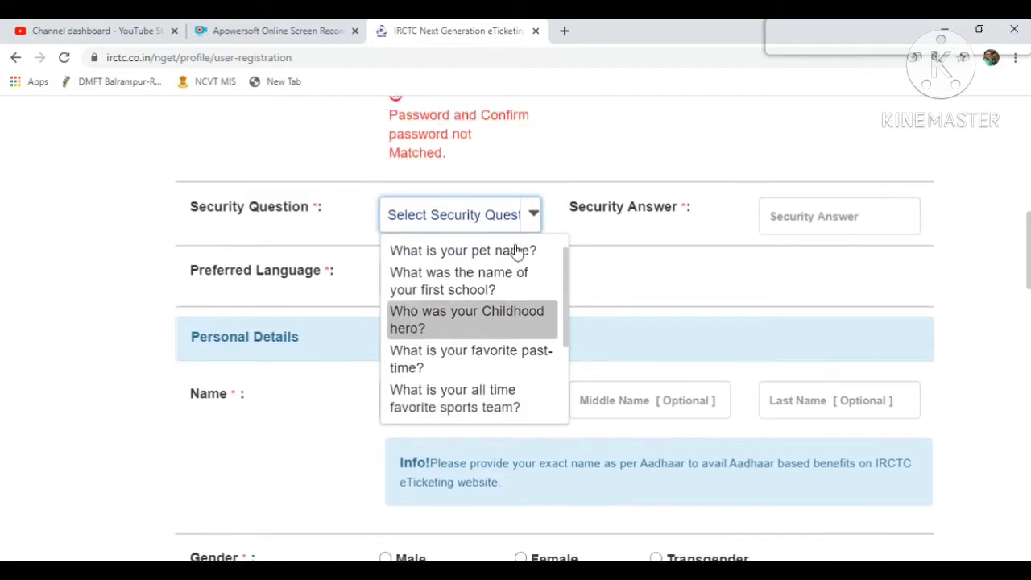
scroll(517, 253, "down", 1)
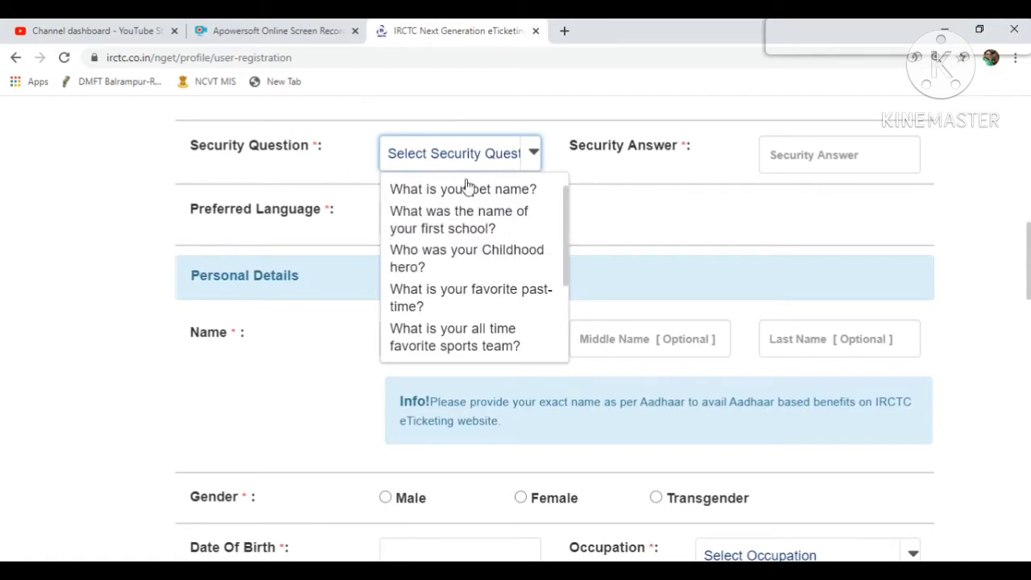
left_click(699, 165)
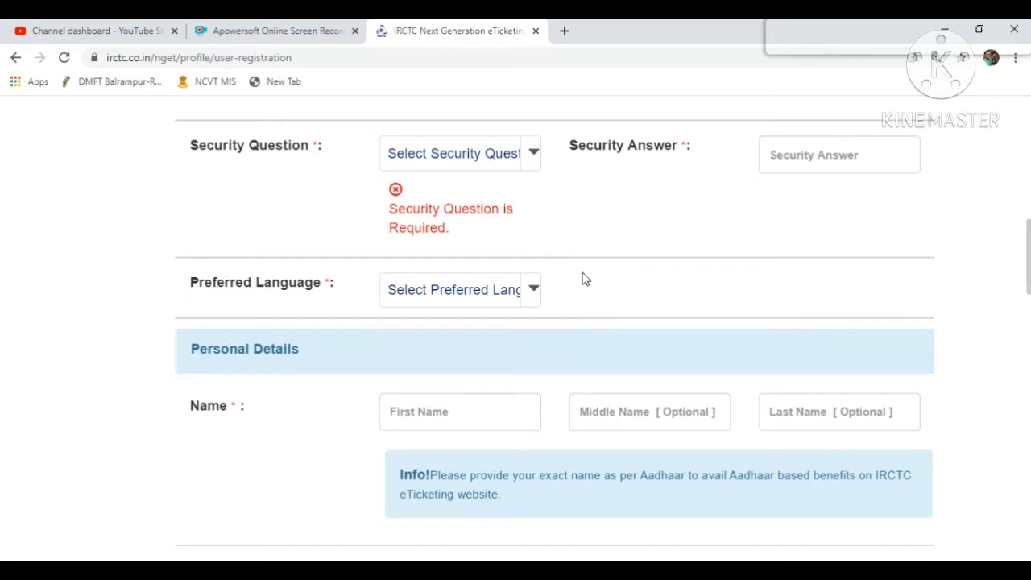
left_click(479, 298)
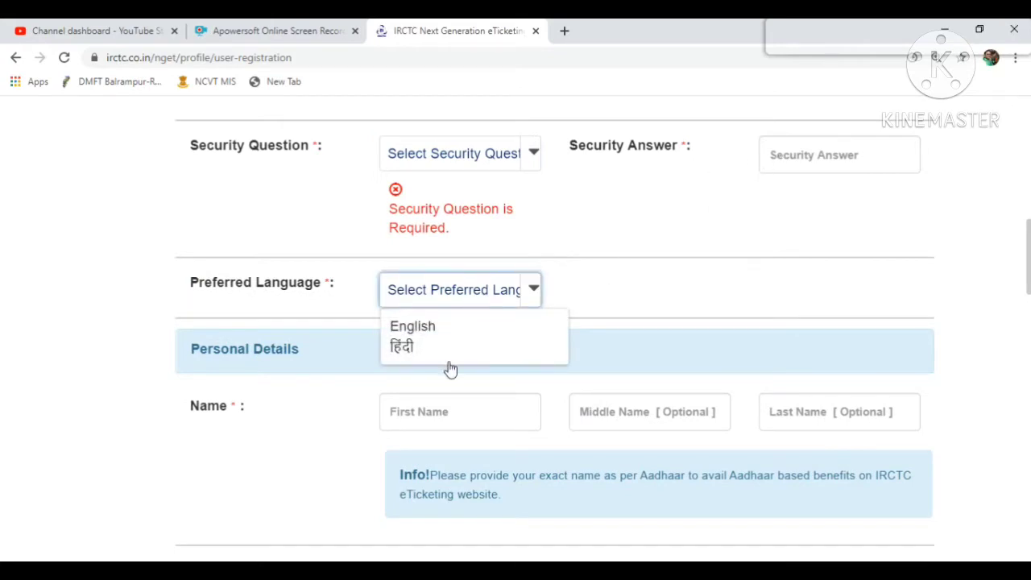
left_click(604, 243)
Step: Review the personal details fields and the available occupation choices without selecting one
scroll(222, 264, "down", 4)
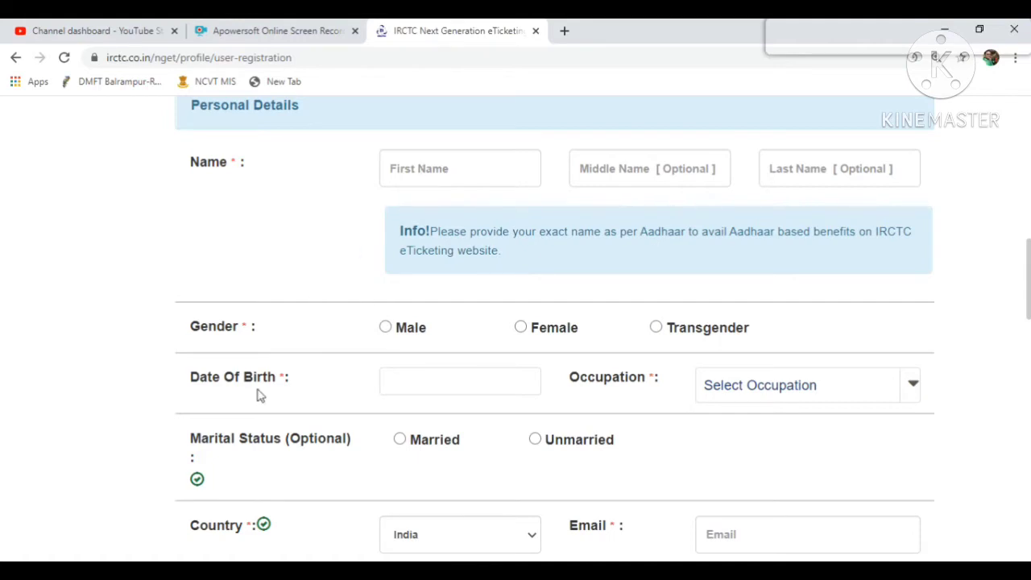
left_click(763, 395)
scroll(766, 426, "down", 1)
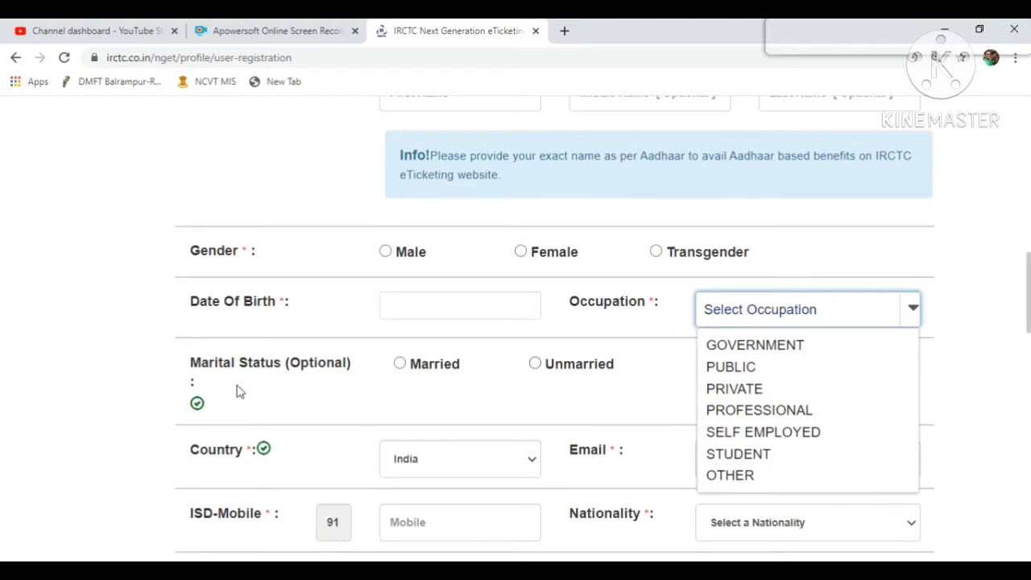
scroll(236, 391, "down", 1)
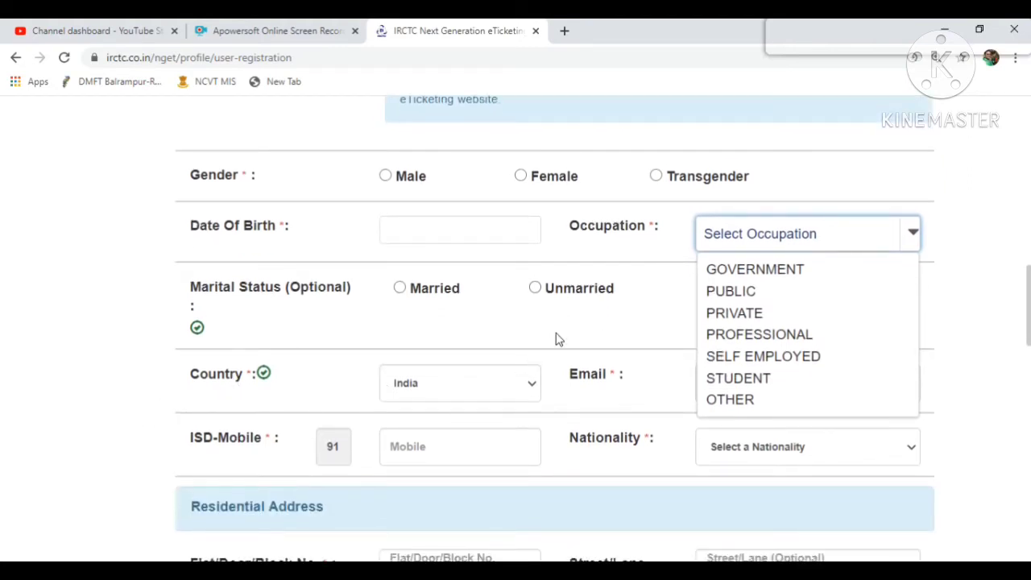
left_click(564, 341)
Step: Review the contact, residential address and office address copy fields down to the reCAPTCHA check
scroll(637, 357, "down", 2)
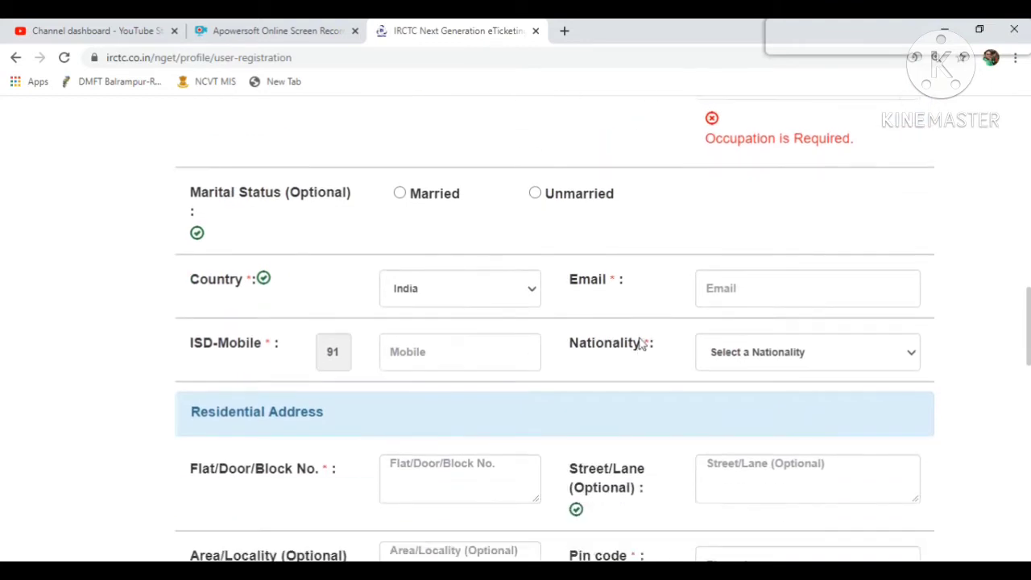
scroll(623, 315, "down", 1)
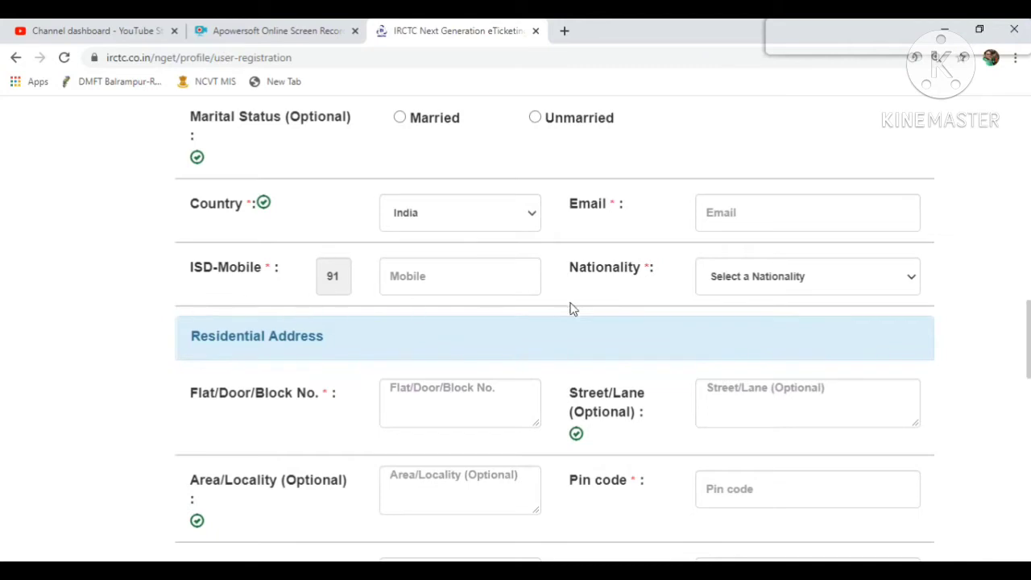
scroll(145, 442, "down", 1)
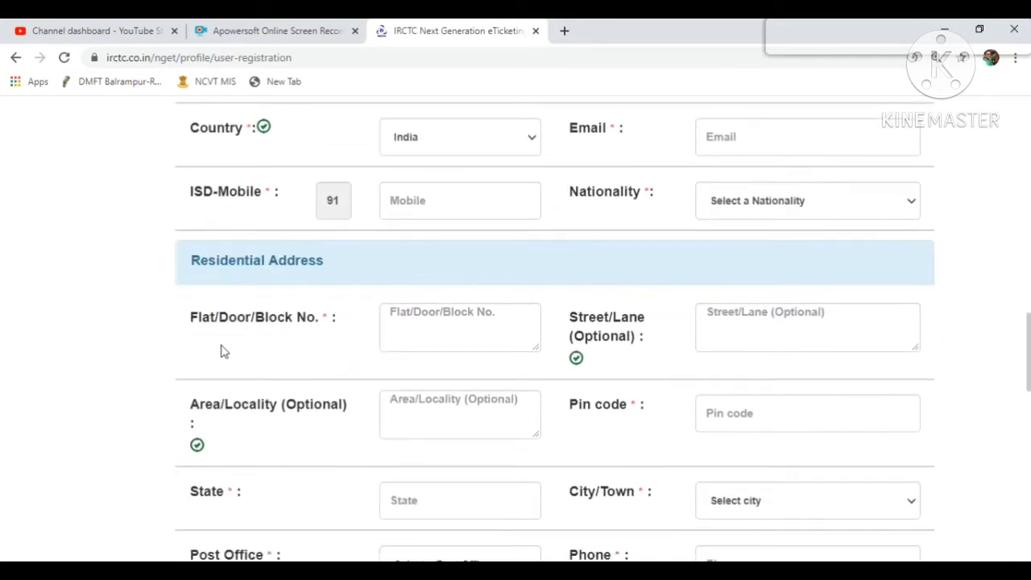
scroll(416, 332, "down", 1)
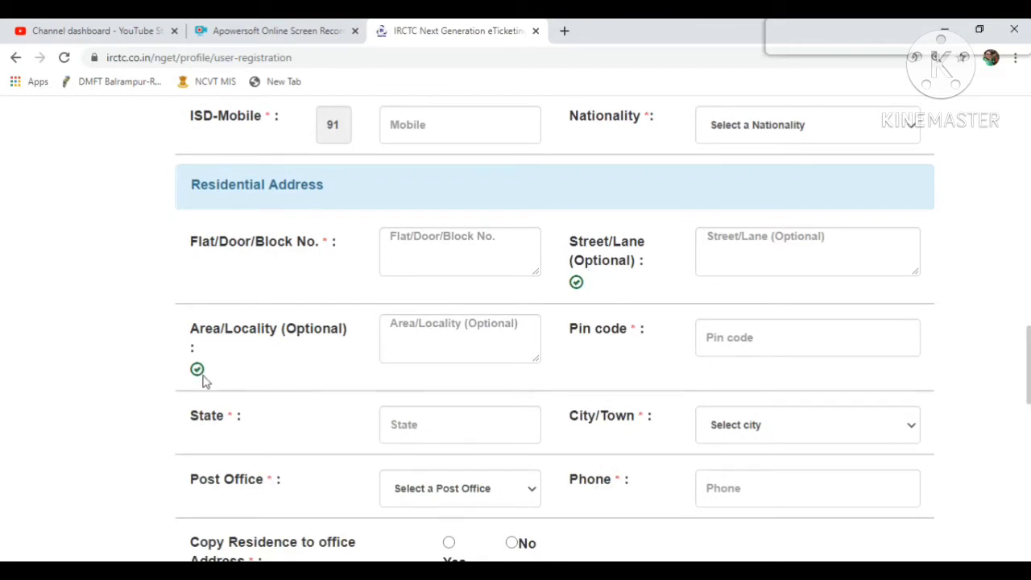
scroll(203, 380, "down", 1)
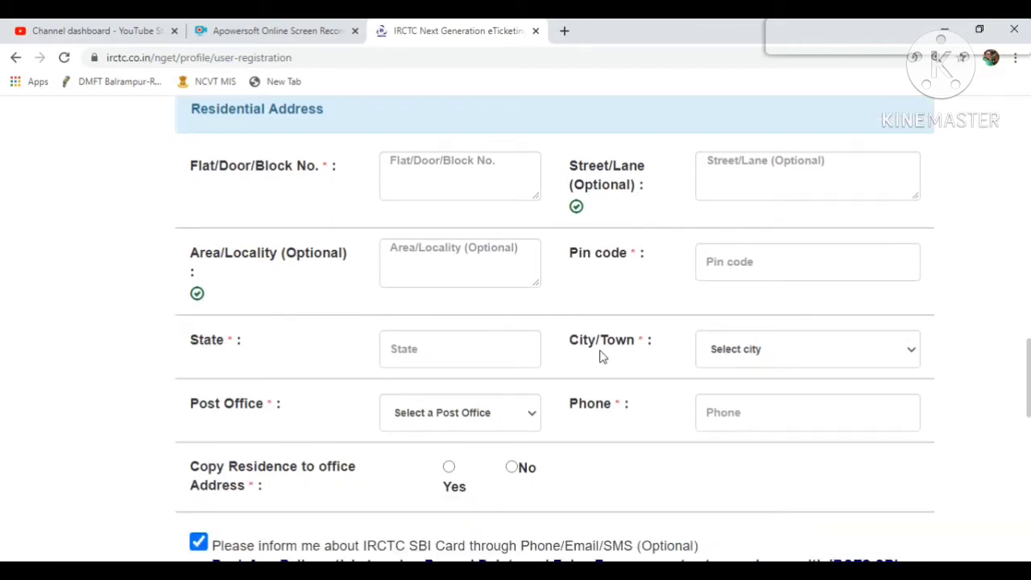
scroll(394, 421, "down", 1)
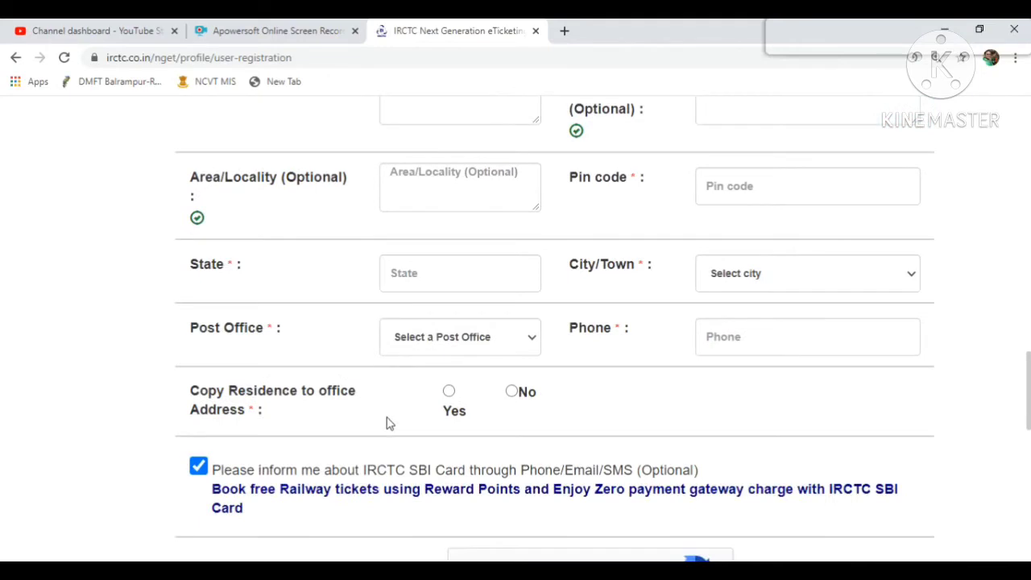
scroll(598, 418, "down", 1)
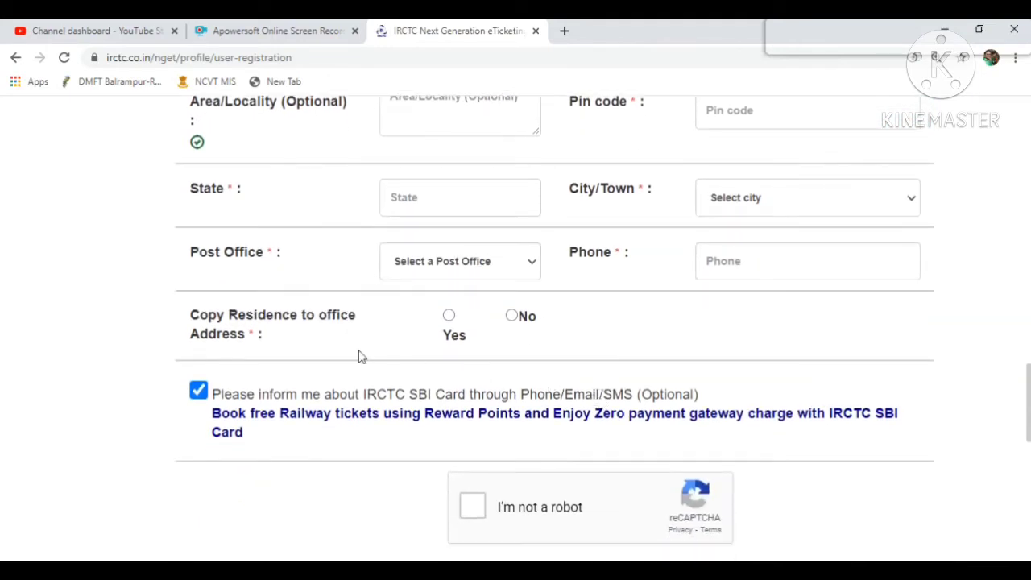
Step: Review the end of the registration form down to the terms agreement, and return to the residential address section
scroll(360, 357, "down", 2)
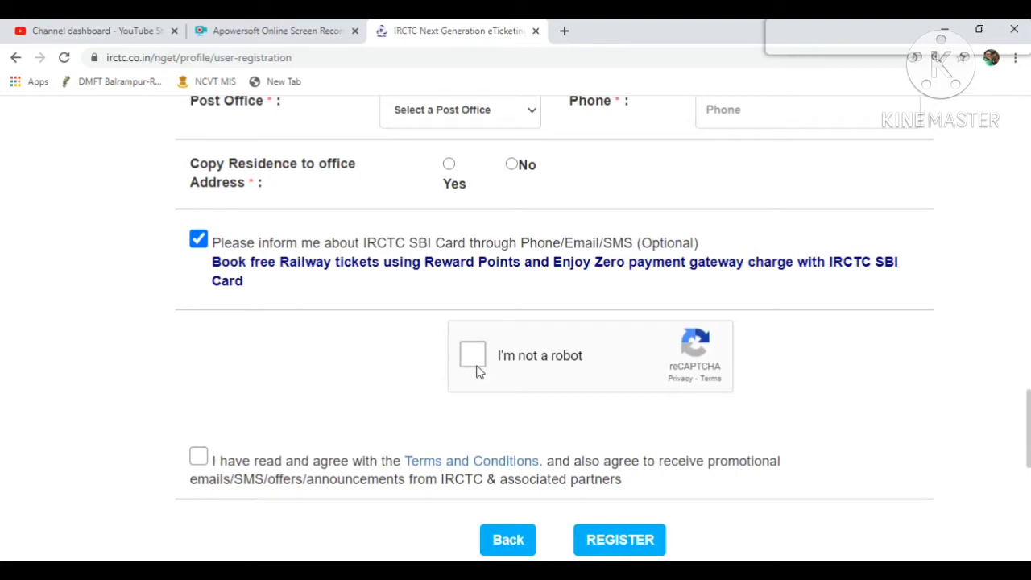
scroll(476, 371, "down", 1)
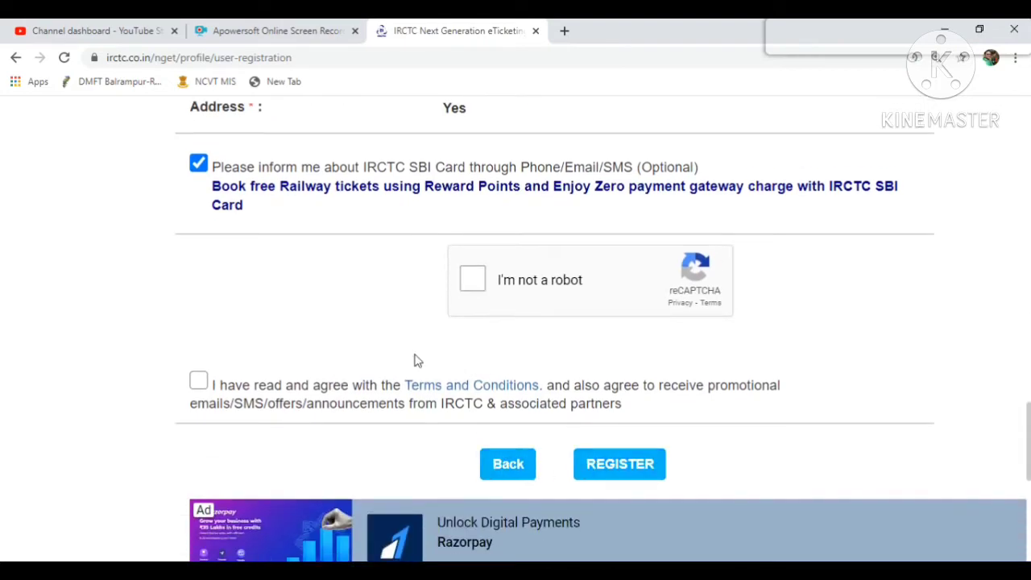
scroll(361, 342, "up", 5)
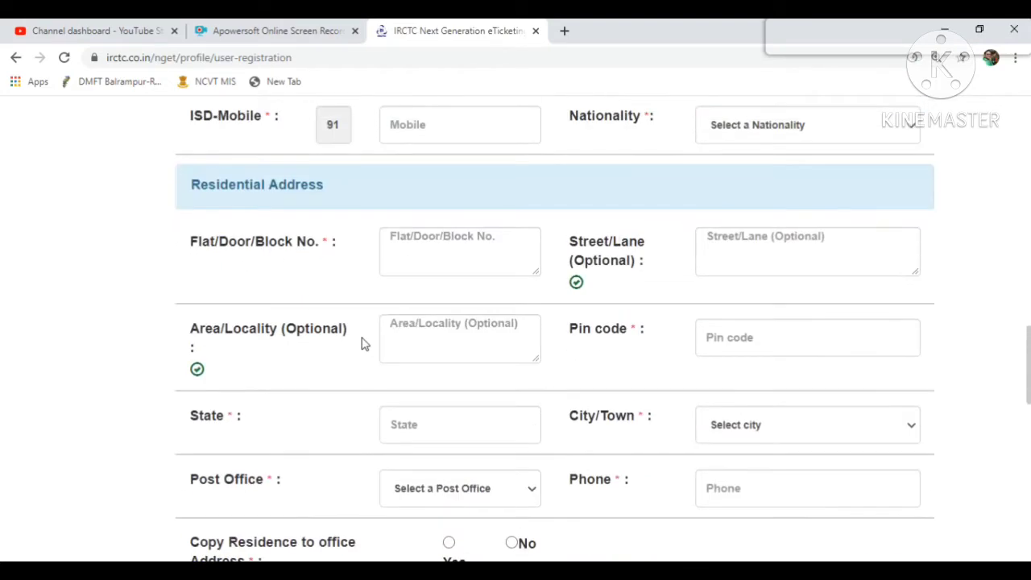
scroll(362, 342, "up", 2)
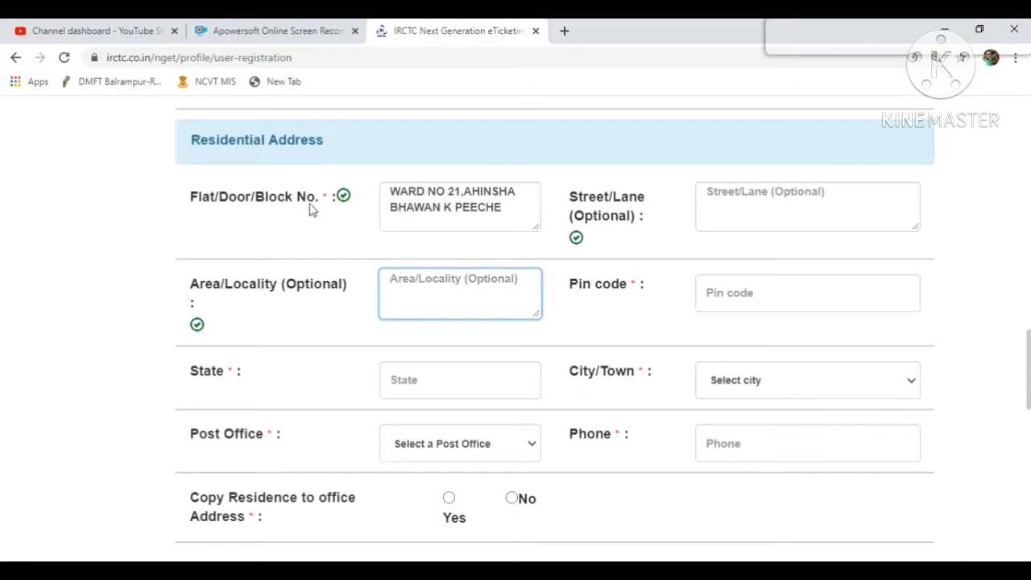
Step: Try adding a period inside the residential Flat/Door/Block No. entry, and remove it again
left_click(426, 191)
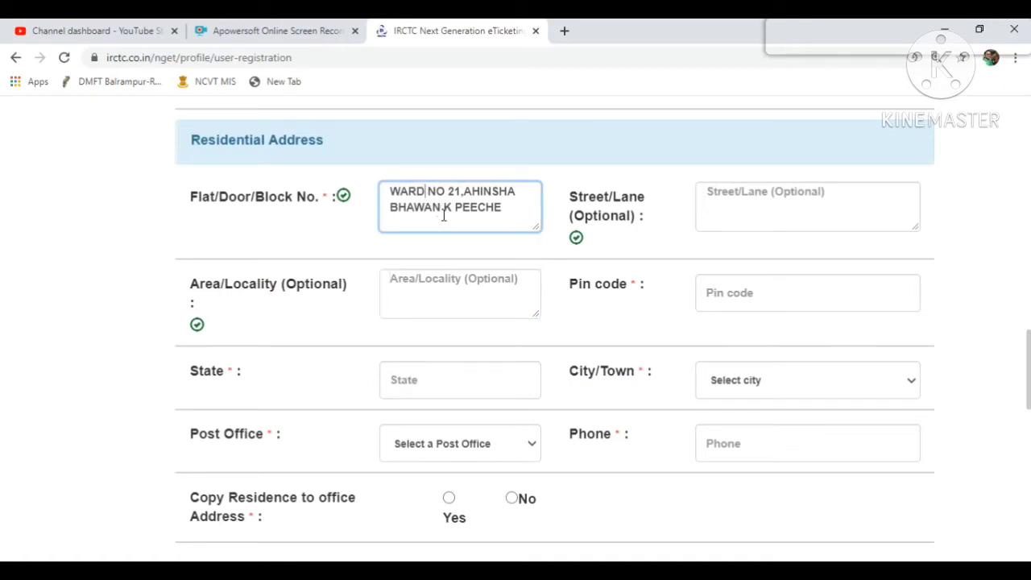
type(".")
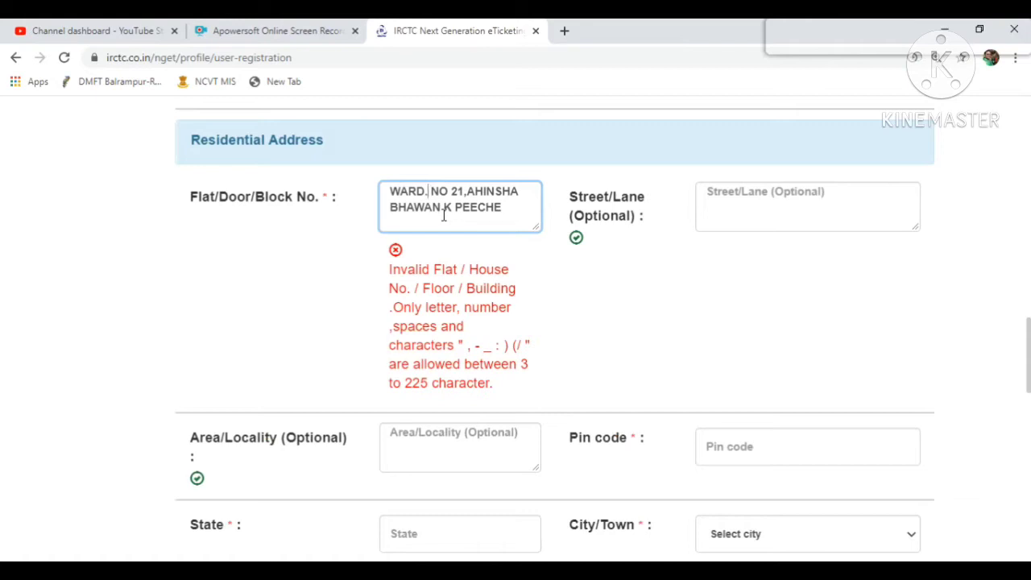
key("BackSpace")
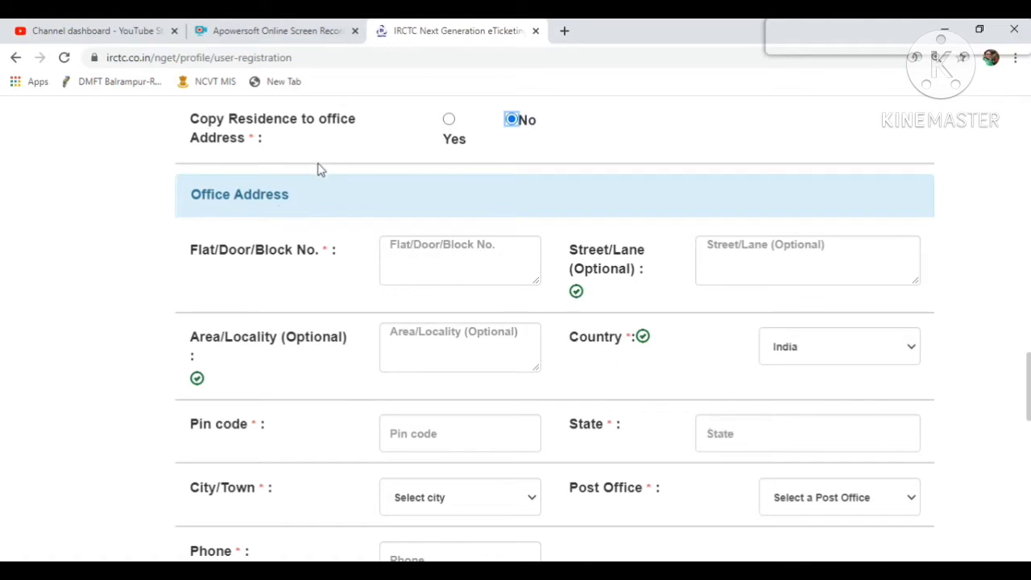
Step: Choose Yes for copying the residence address to the office address, and complete the reCAPTCHA check
left_click(448, 119)
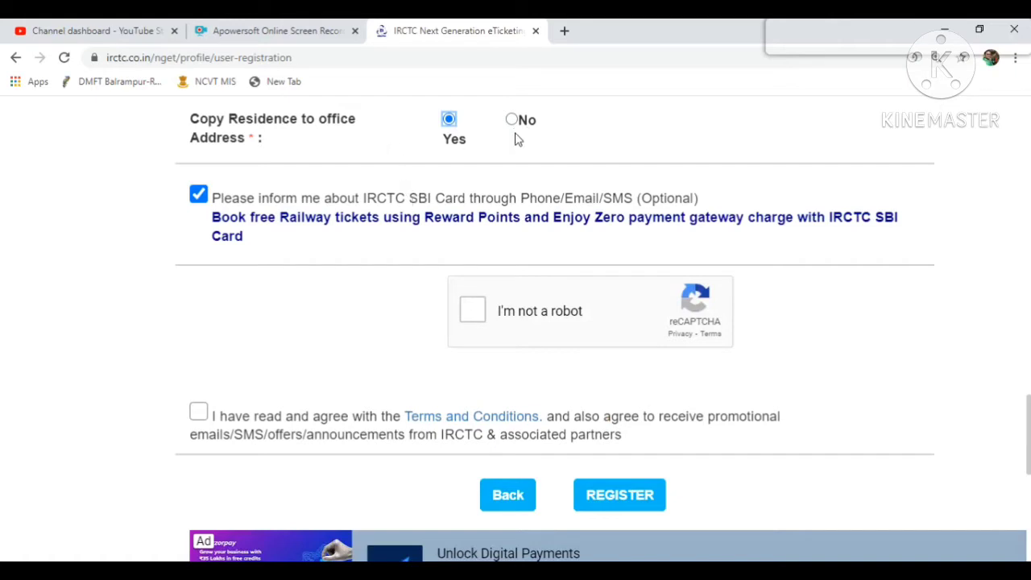
left_click(475, 318)
Step: Agree to the Terms and Conditions and submit the registration form
scroll(411, 208, "down", 2)
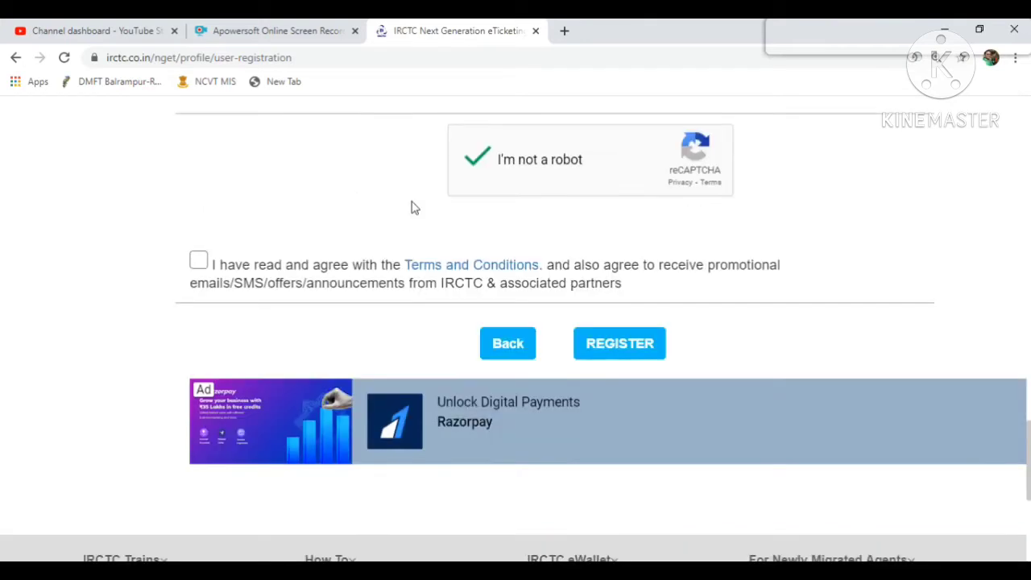
left_click(199, 262)
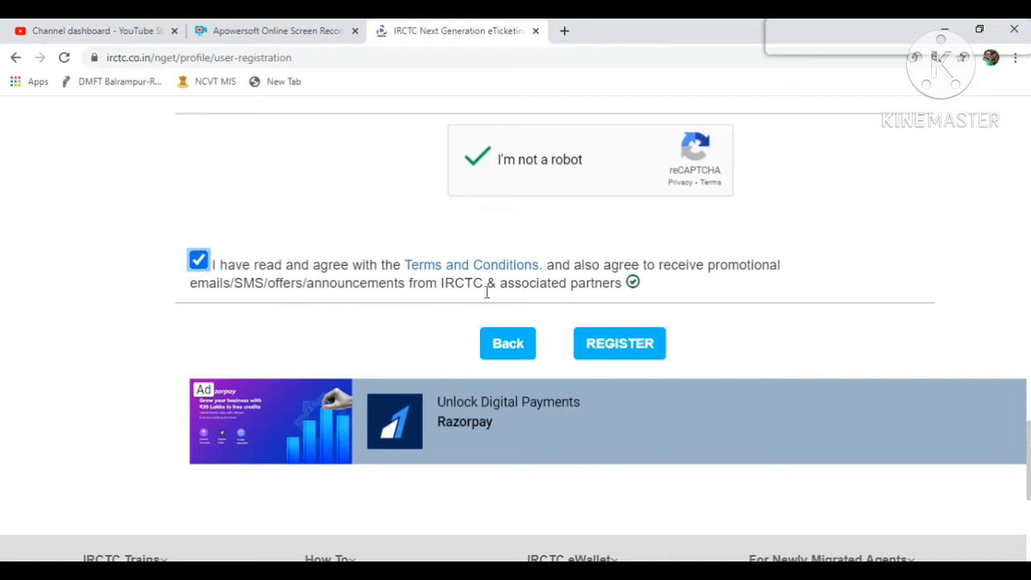
left_click(631, 345)
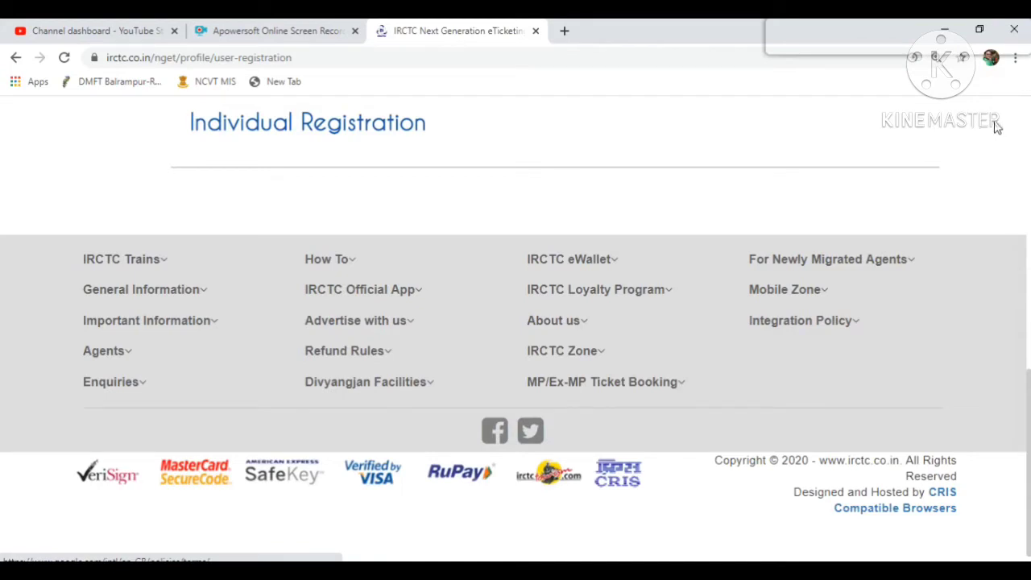
Step: Read the registration messages about mobile and email verification, the confirmation mail and account activation
scroll(594, 221, "up", 5)
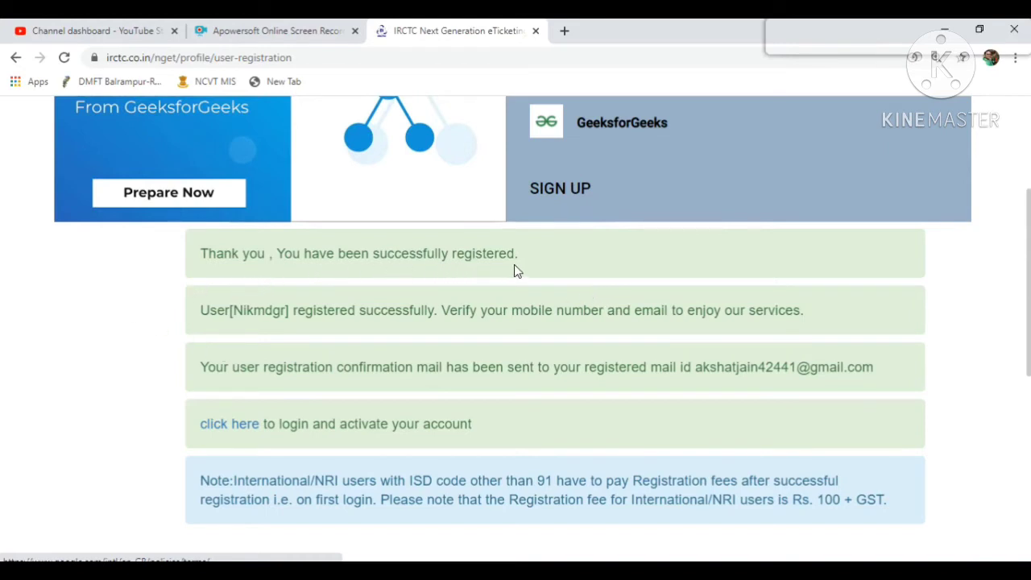
scroll(233, 334, "down", 1)
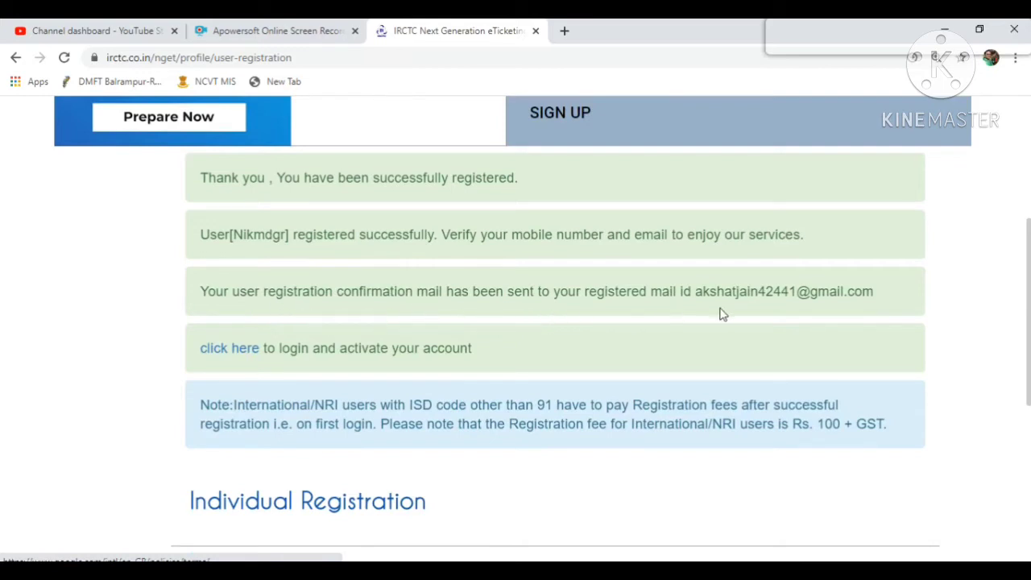
scroll(737, 311, "down", 1)
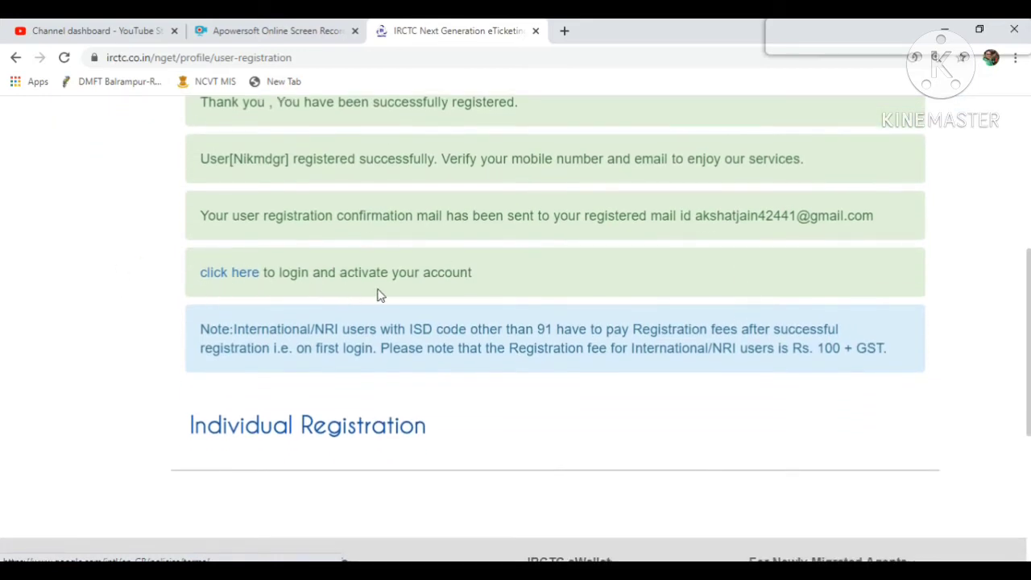
scroll(380, 295, "up", 1)
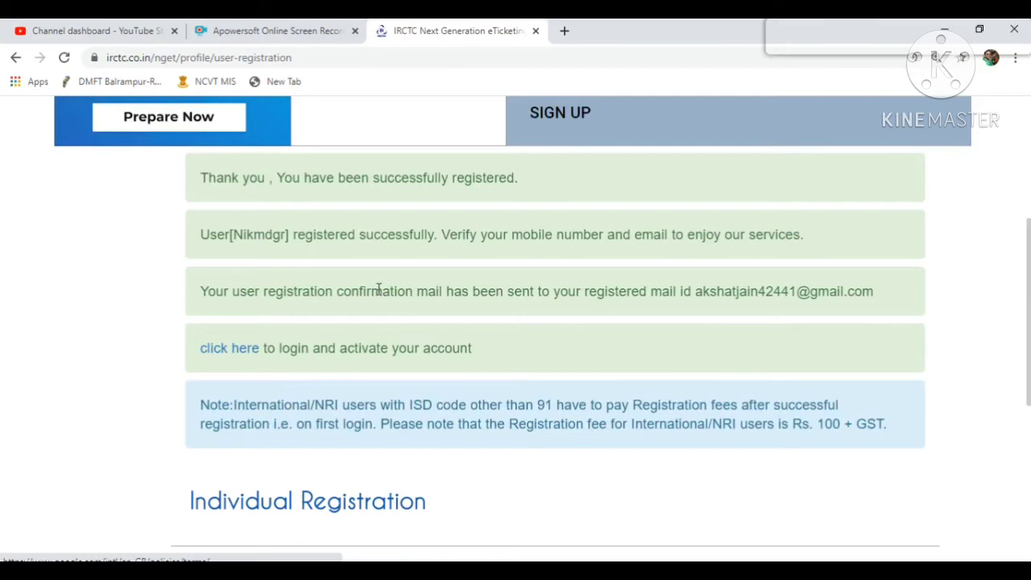
scroll(379, 290, "up", 1)
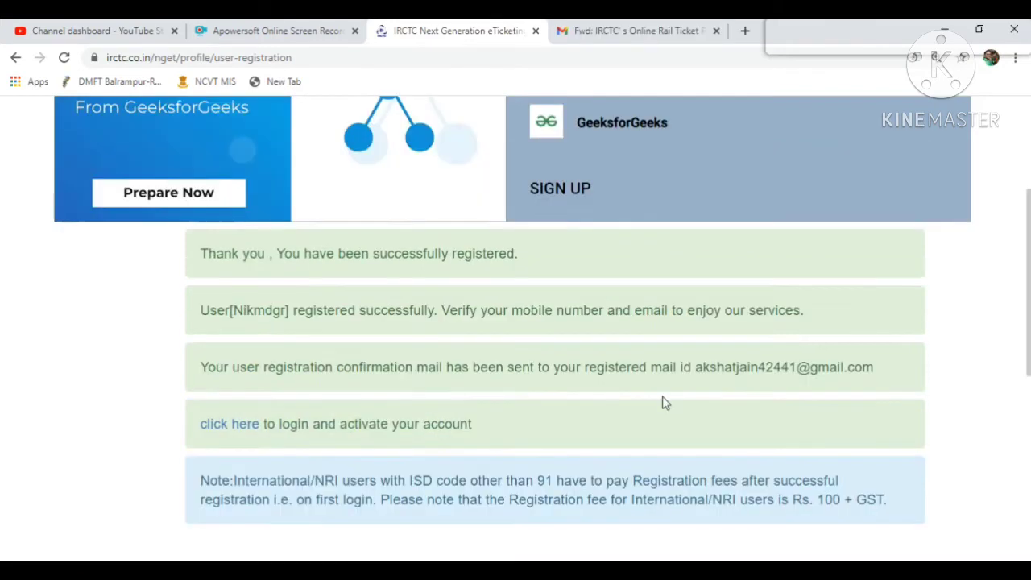
Step: Follow the link for logging in and activating the account, and look through the train search page it opens
left_click(230, 427)
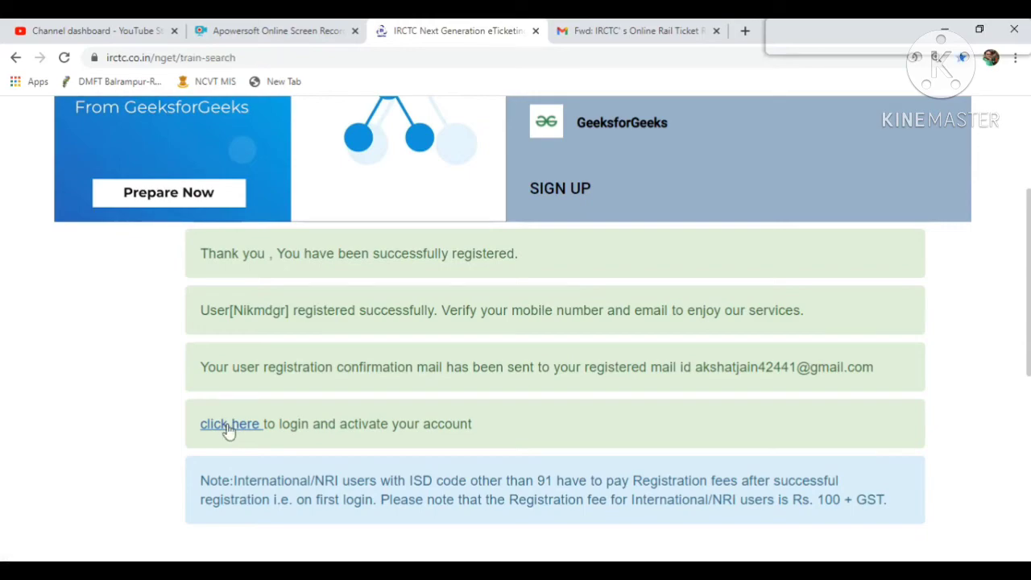
scroll(407, 384, "up", 8)
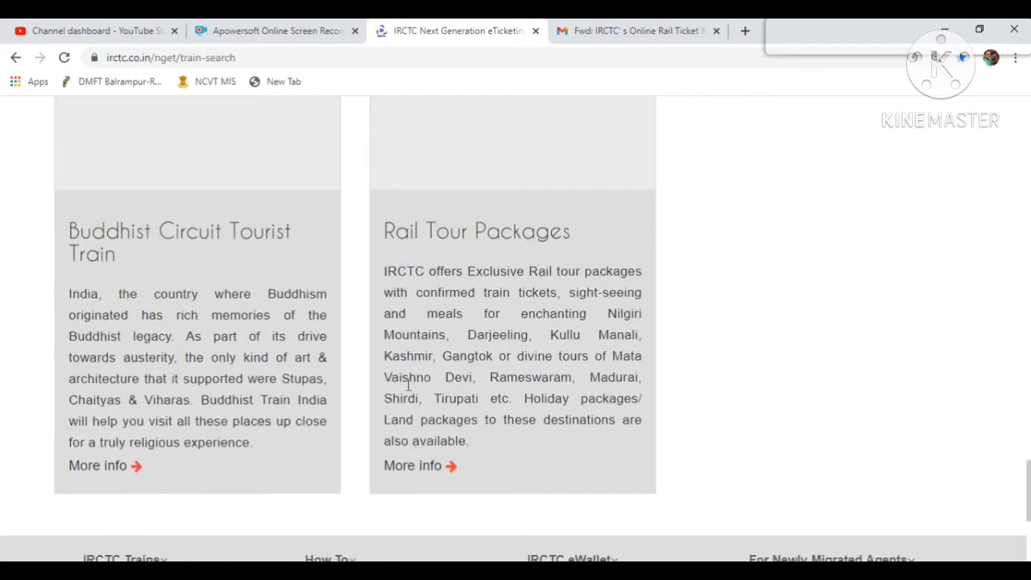
scroll(406, 390, "up", 10)
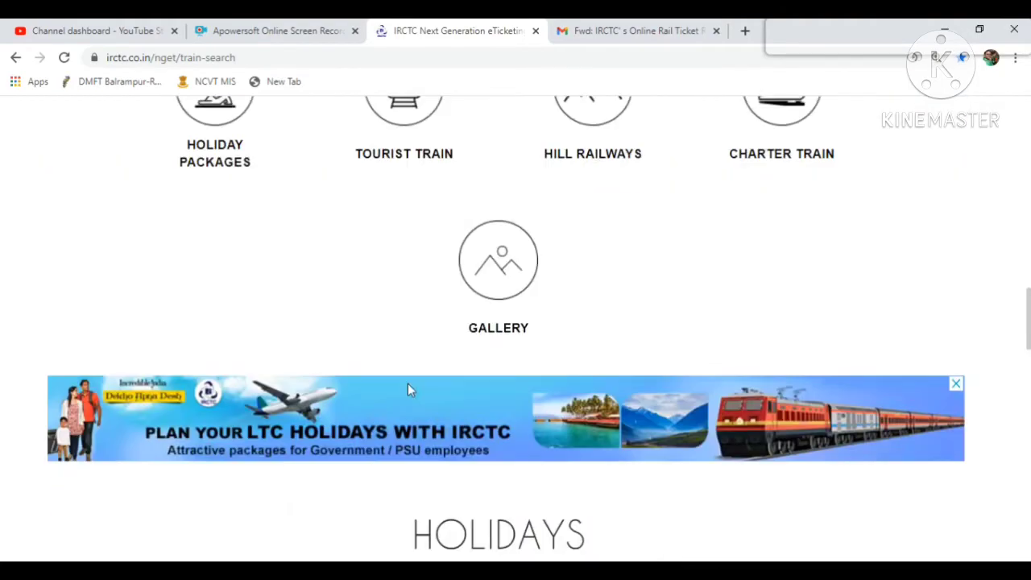
scroll(409, 390, "up", 10)
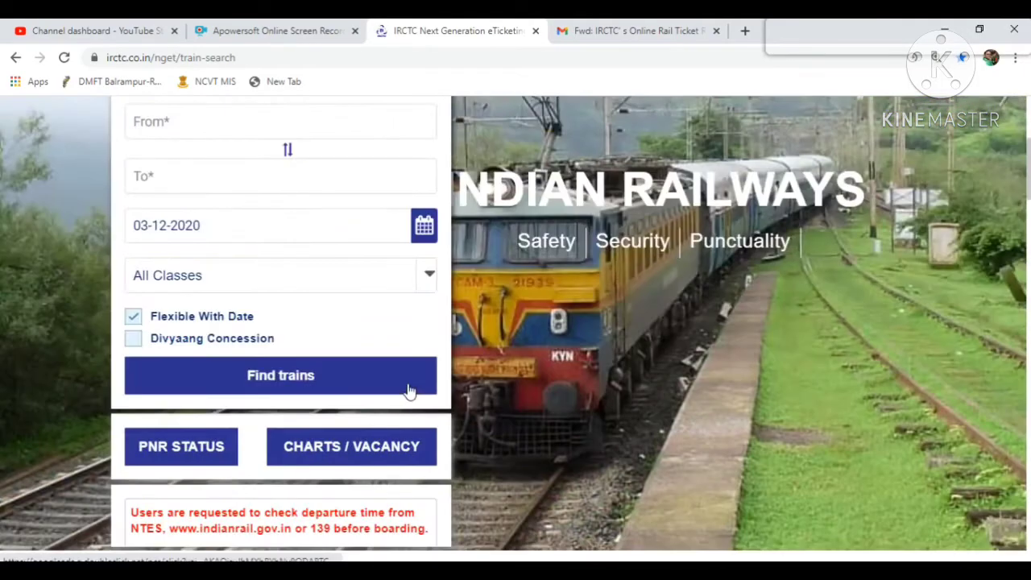
scroll(409, 390, "up", 3)
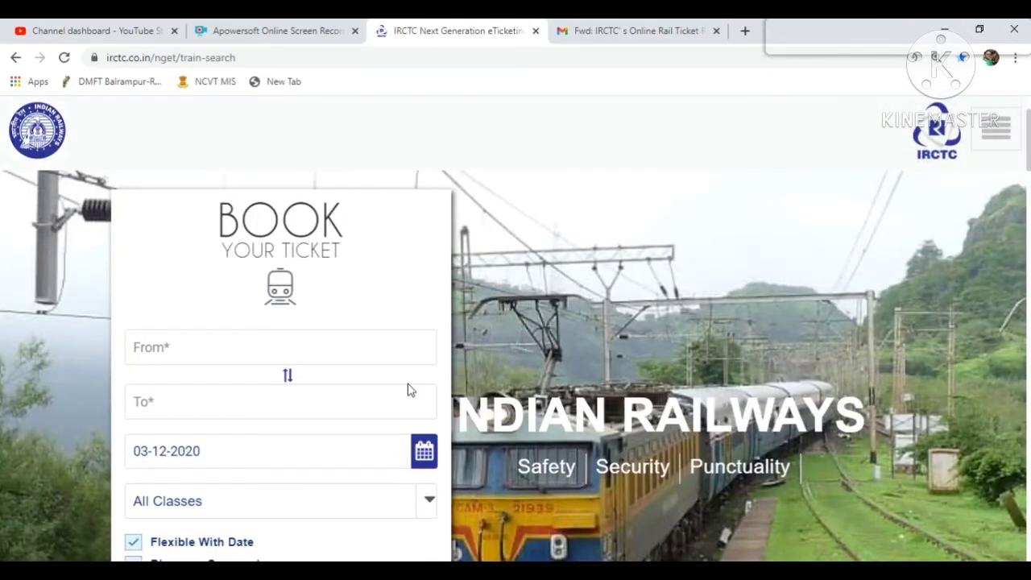
scroll(407, 390, "down", 15)
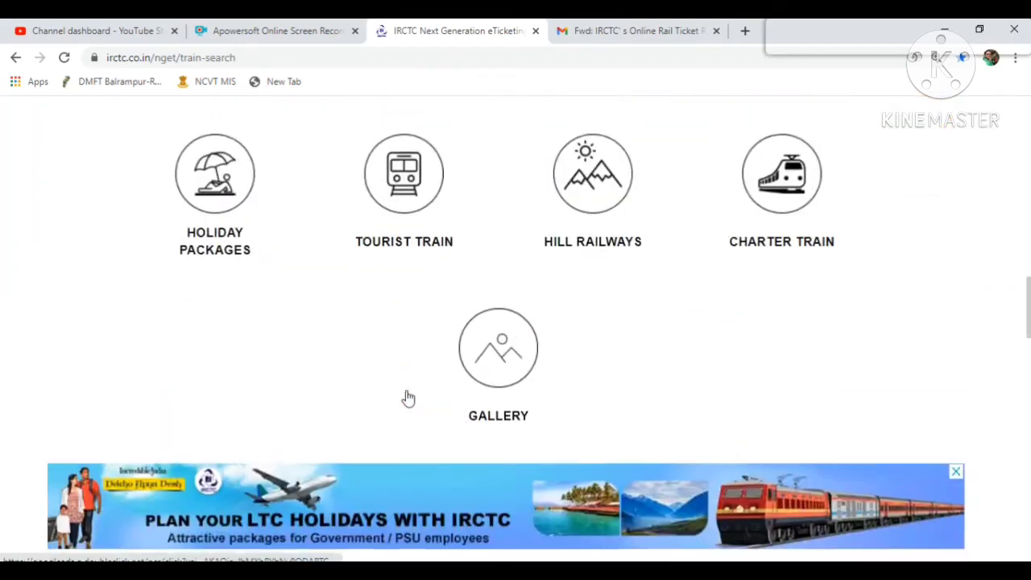
scroll(408, 397, "down", 10)
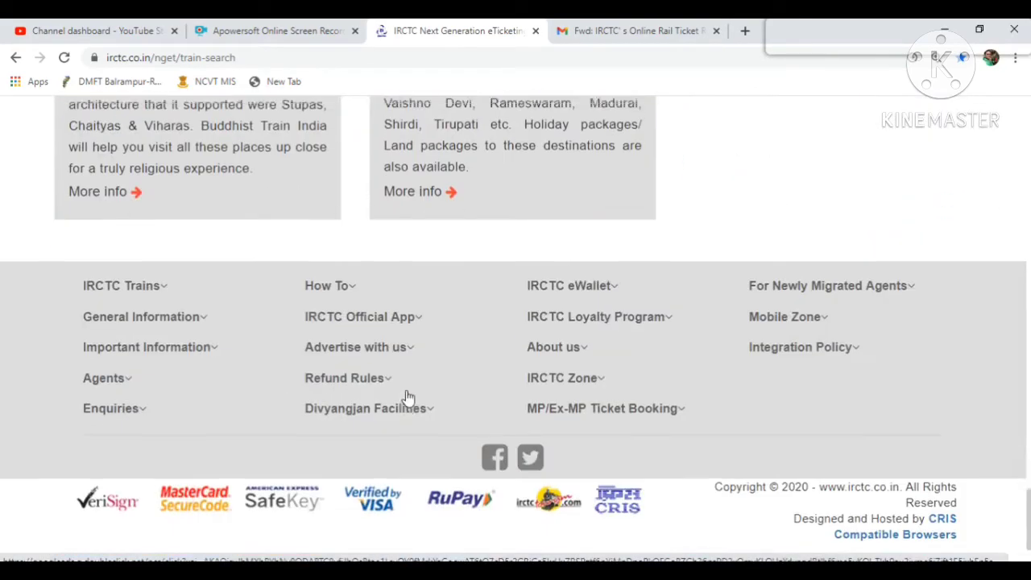
scroll(408, 397, "up", 12)
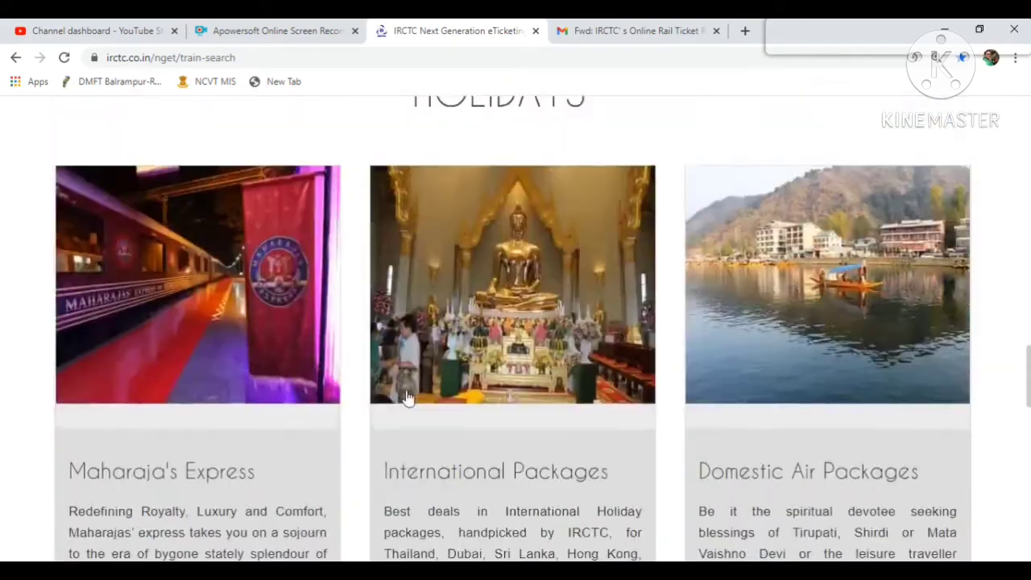
Step: Switch to the IRCTC registration email in Gmail and open its account login link
key("ctrl+Tab")
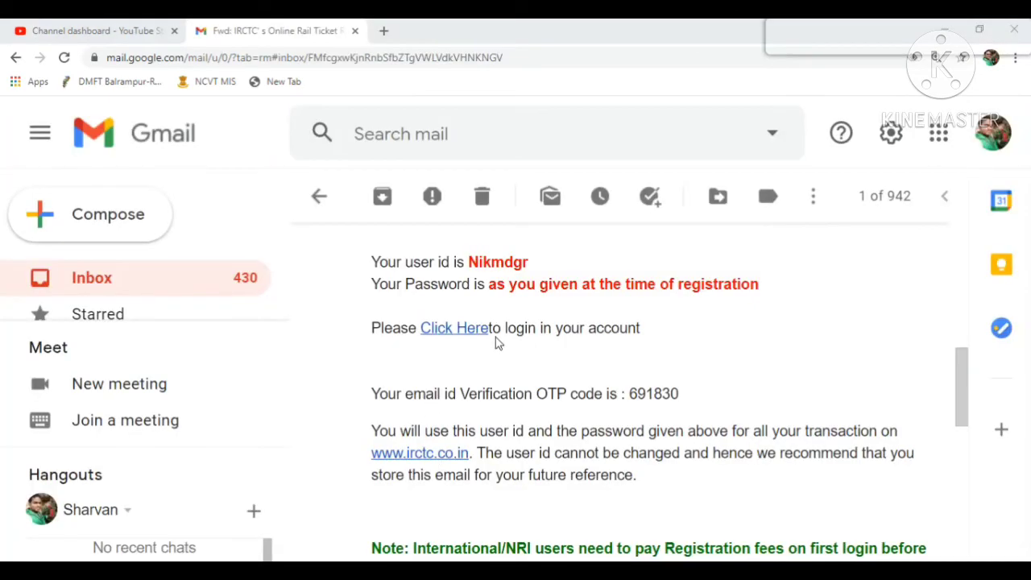
left_click(477, 330)
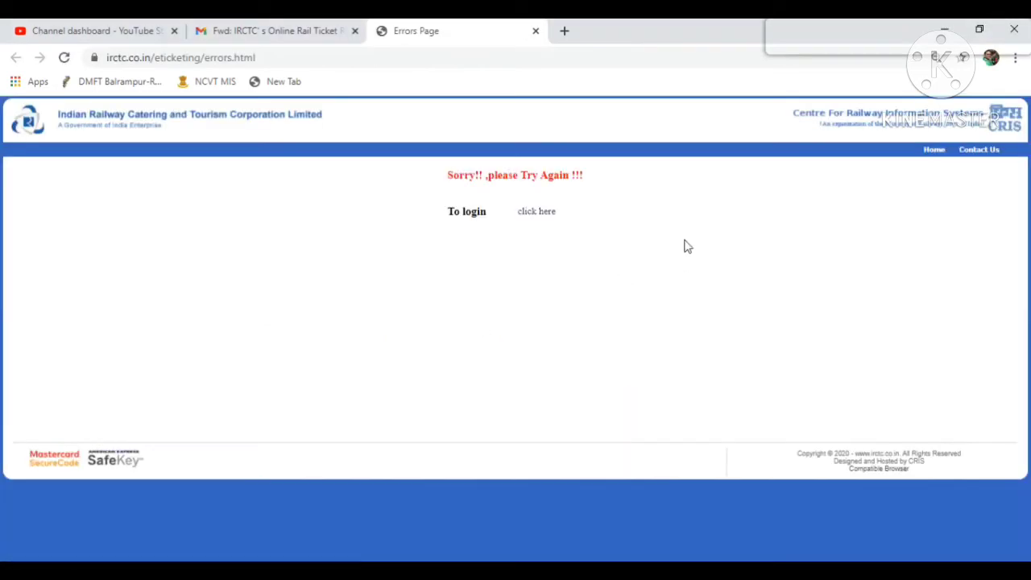
key("ctrl+plus")
key("ctrl+plus")
key("ctrl+plus")
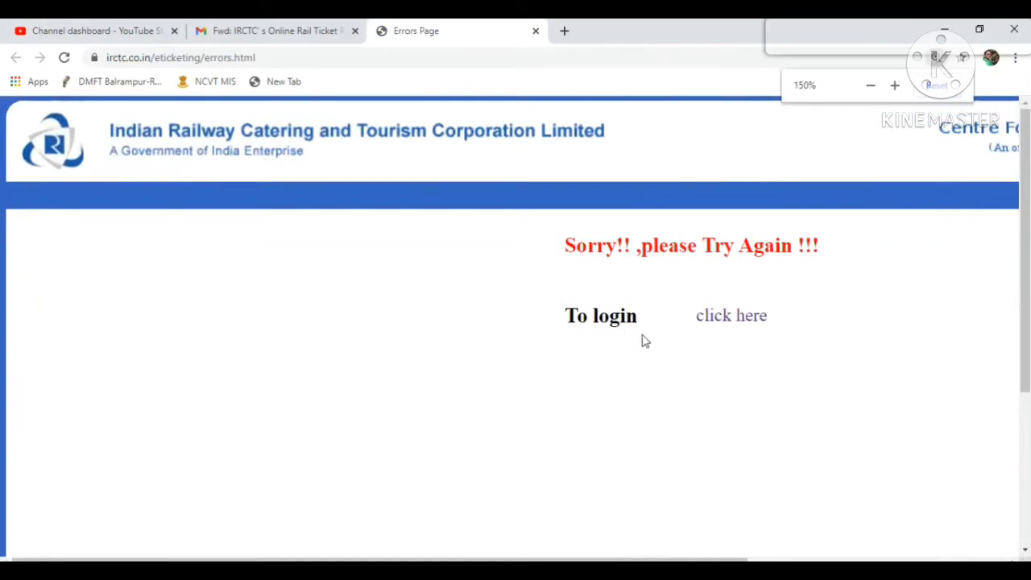